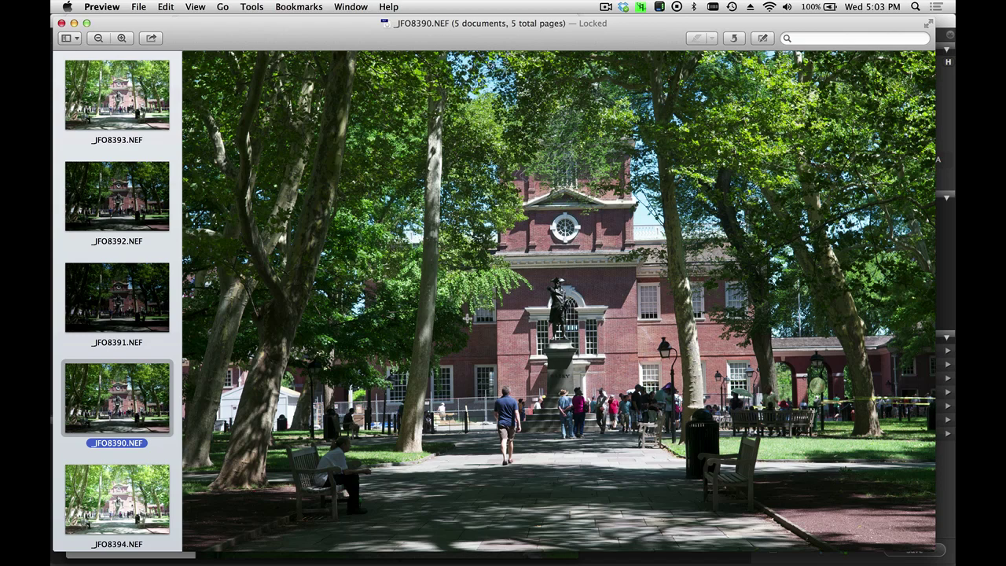
Compare the bracketed exposures _JFO8390.NEF to _JFO8394.NEF, including an enlarged full-screen view, for movement between frames
key("Down")
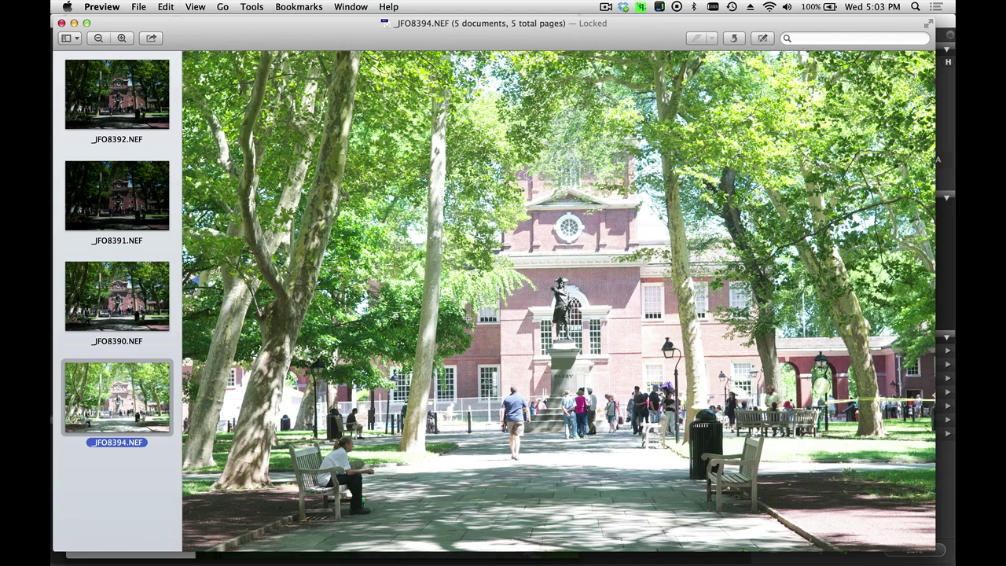
key("Up")
key("Up")
key("Up")
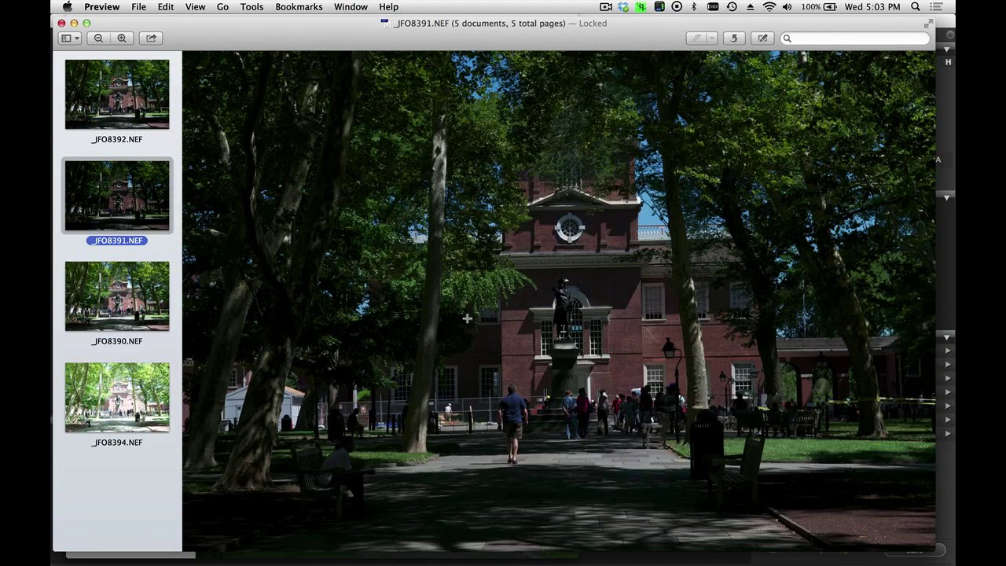
key("Up")
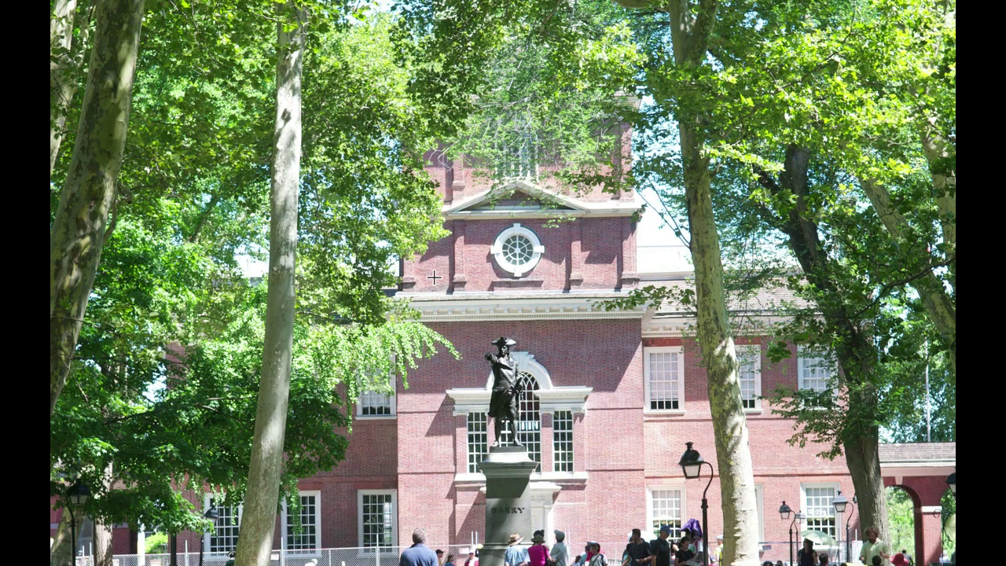
key("Right")
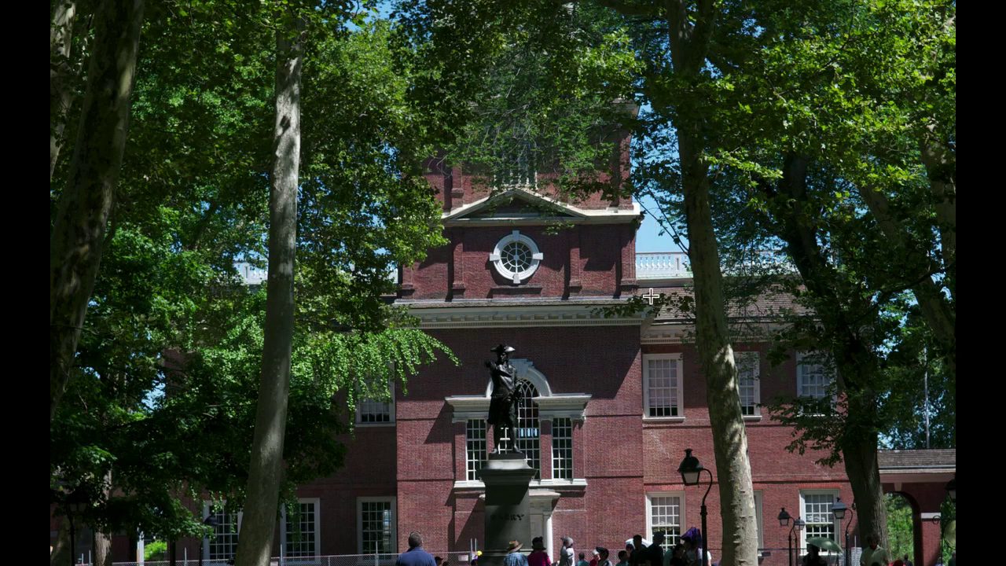
key("Escape")
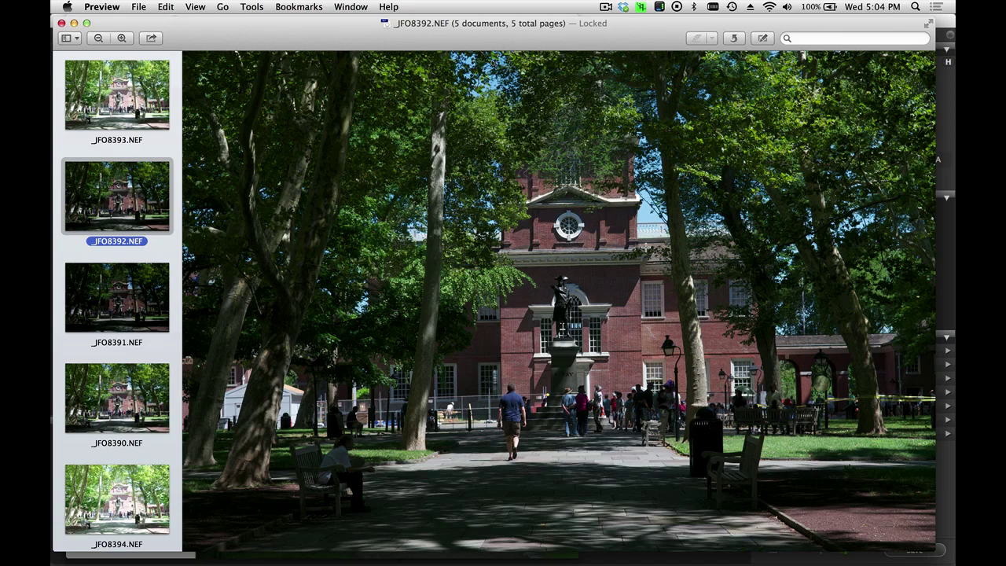
key("Down")
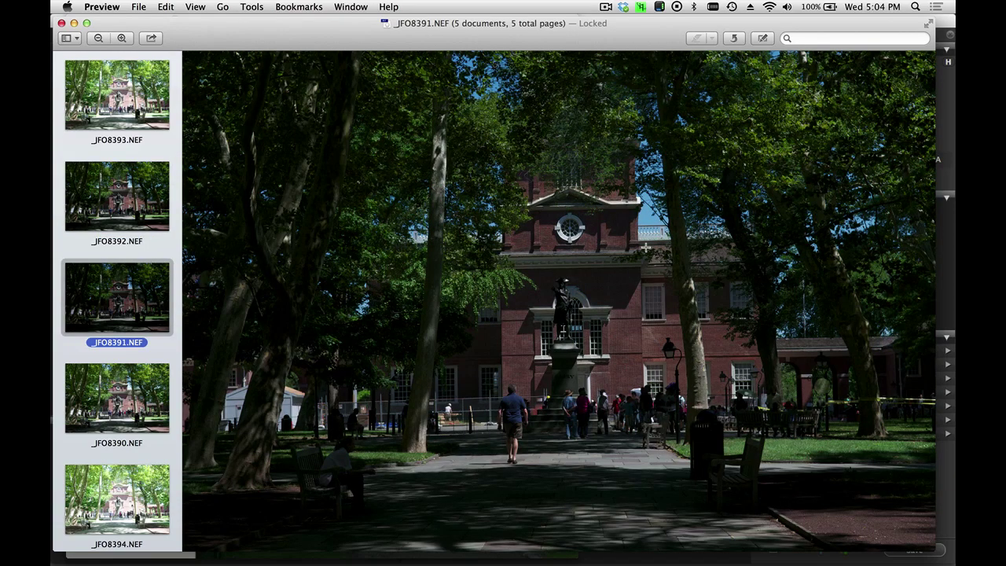
key("Down")
key("Down")
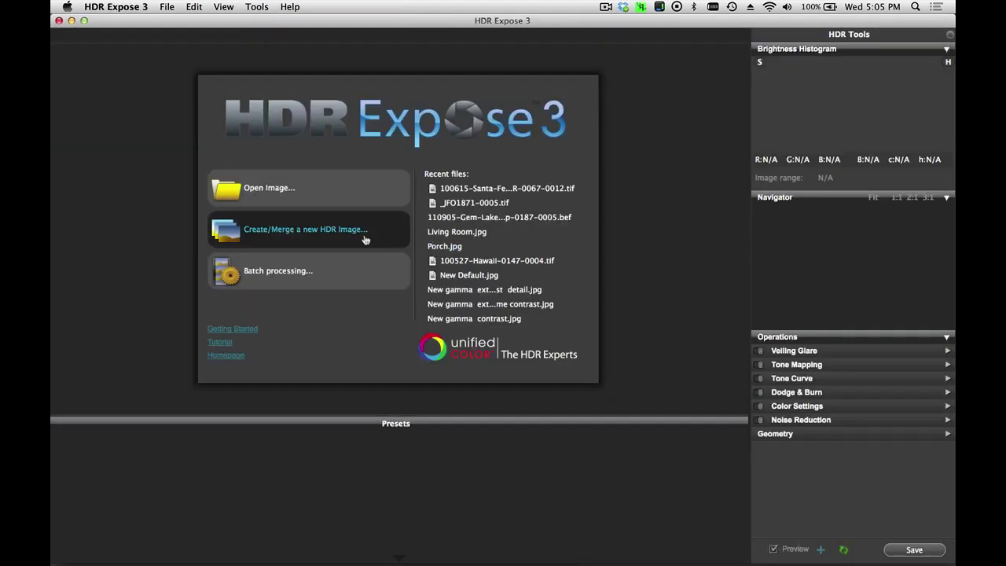
Switch to HDR Expose 3 and merge the five-shot park stack into a new HDR image with automatic alignment and deghosting
left_click(361, 240)
scroll(360, 238, "down", 5)
scroll(360, 236, "down", 15)
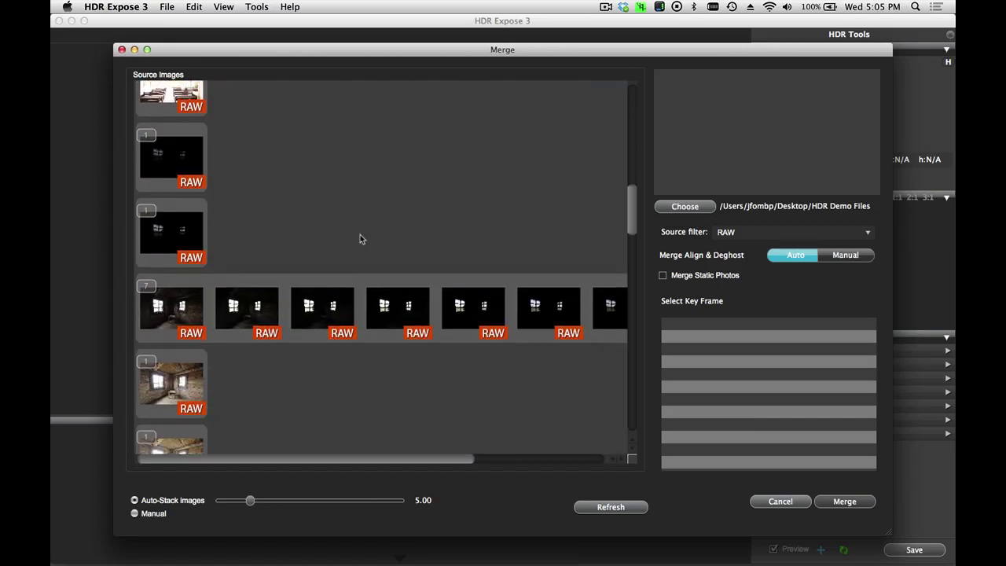
scroll(361, 238, "down", 8)
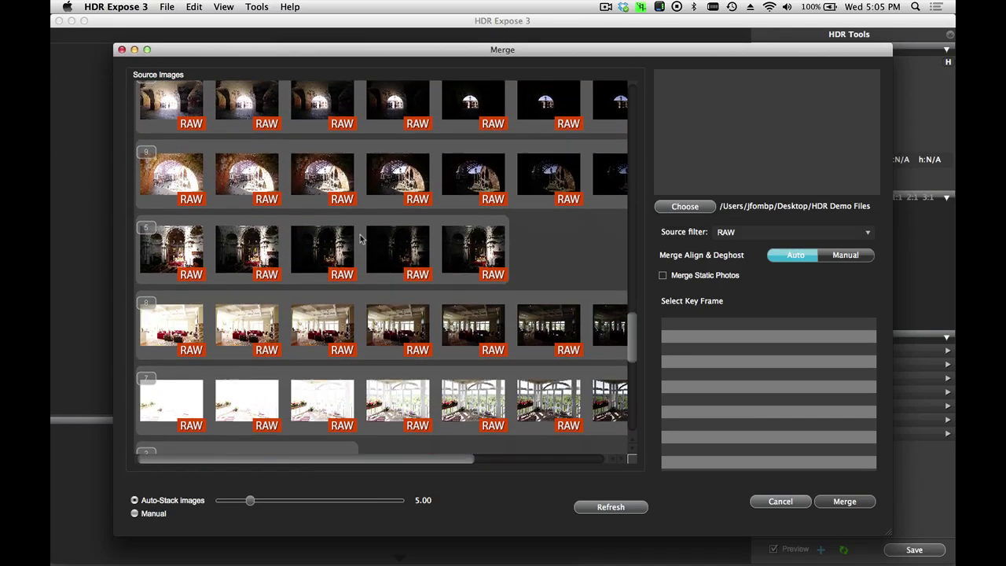
scroll(361, 238, "down", 10)
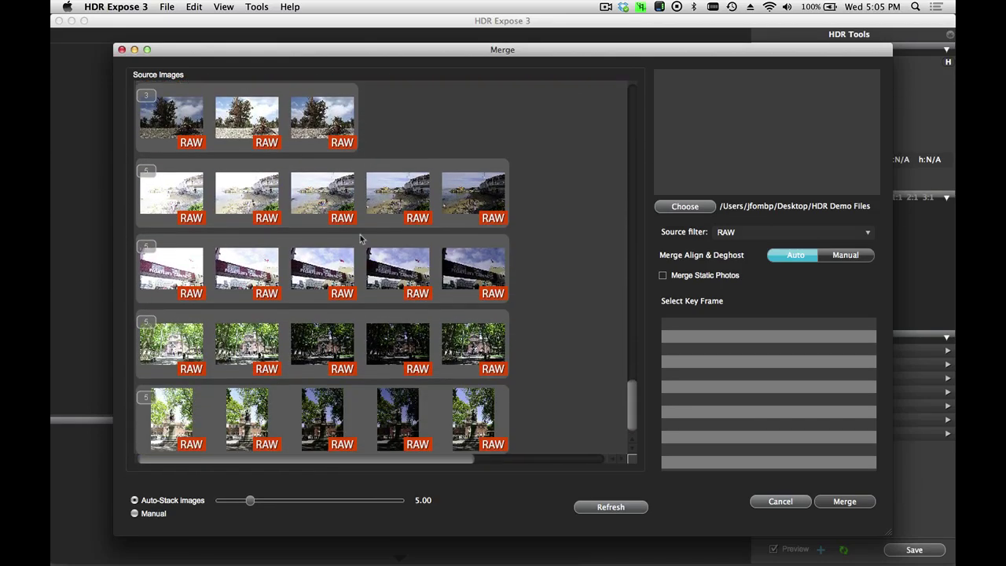
left_click(325, 355)
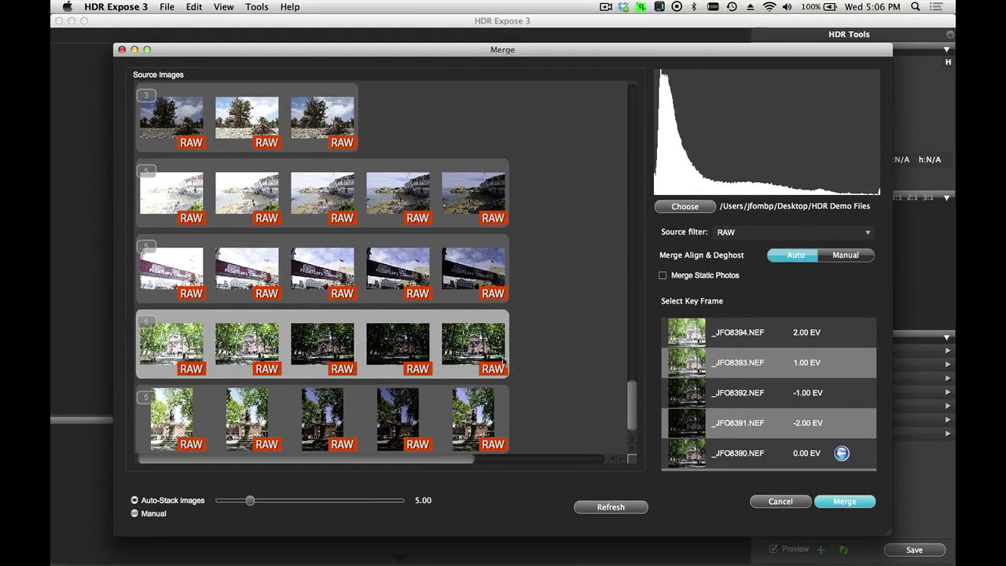
left_click(840, 503)
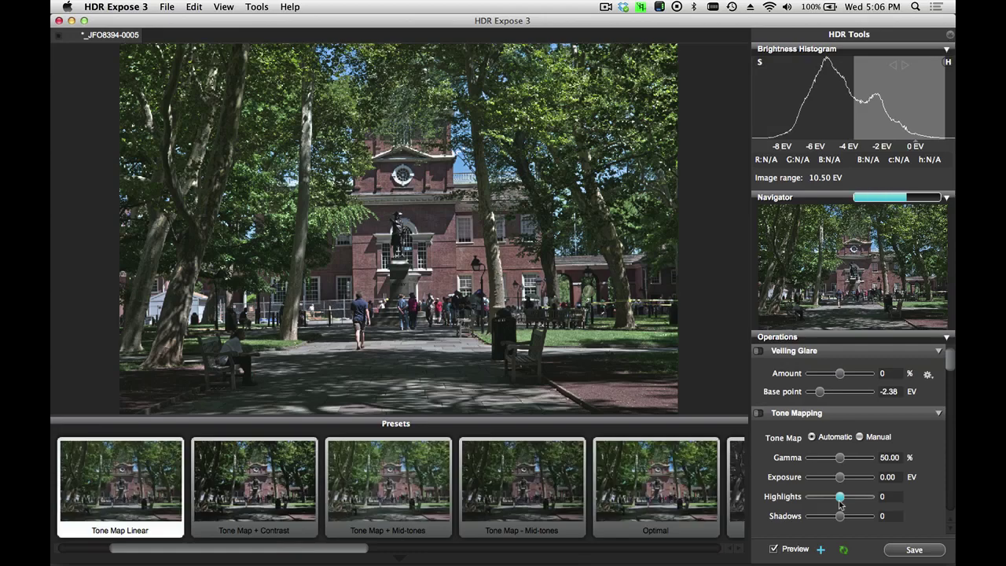
Inspect the merged image at 1:1 around the people, statue, building facade and roof railing for ghosting, and return to the full view
left_click(430, 290)
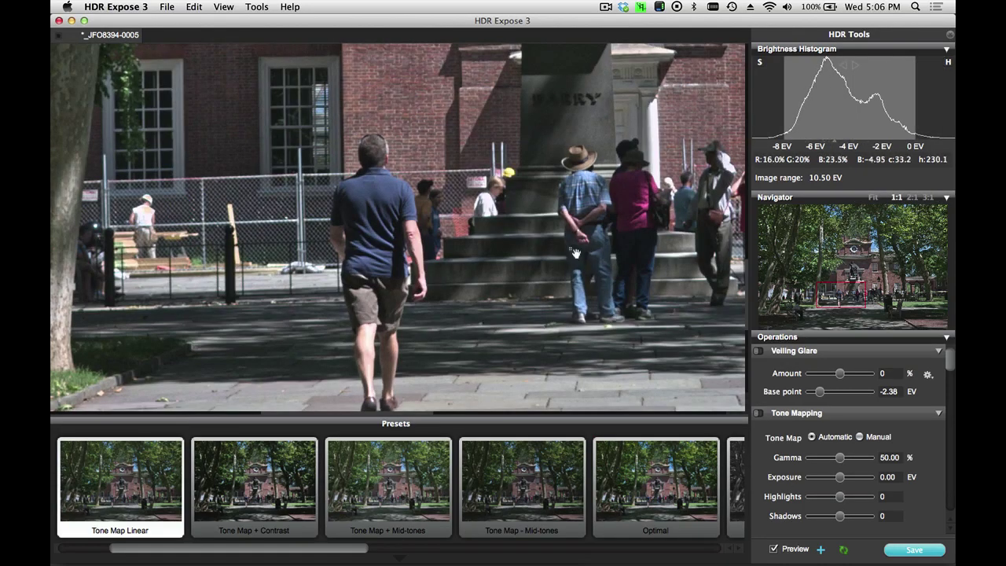
left_click_drag(637, 223, 452, 250)
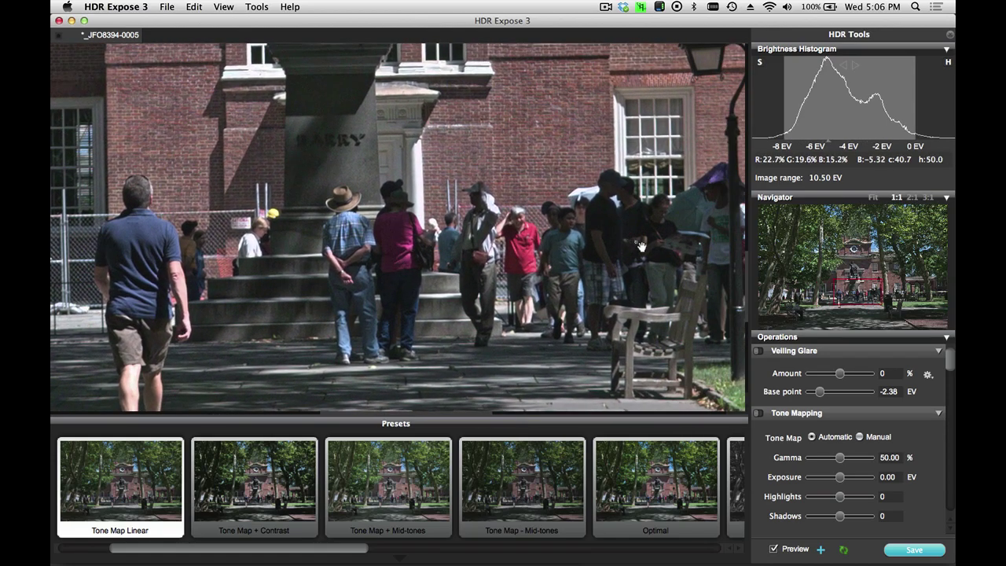
left_click_drag(640, 247, 658, 363)
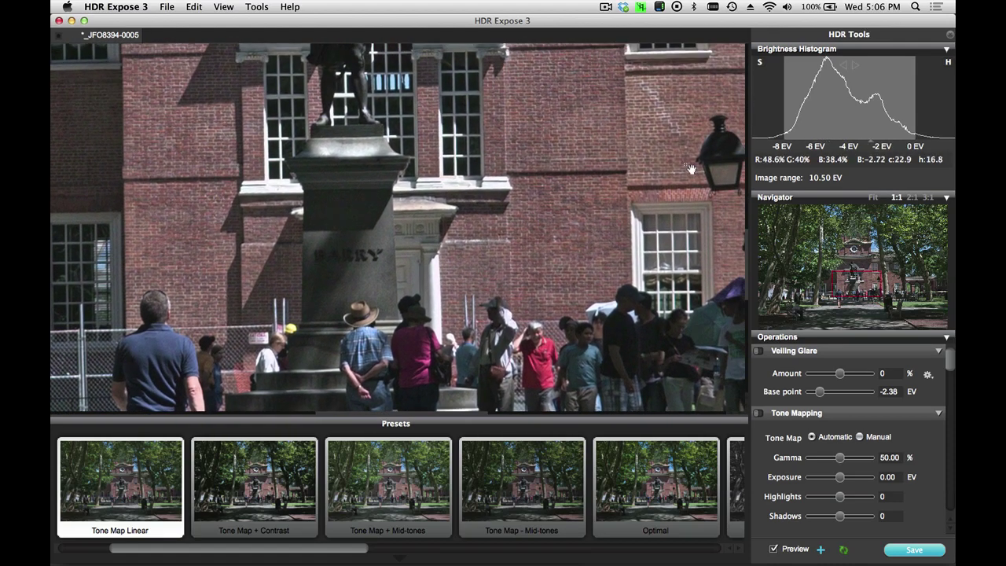
left_click_drag(652, 95, 578, 260)
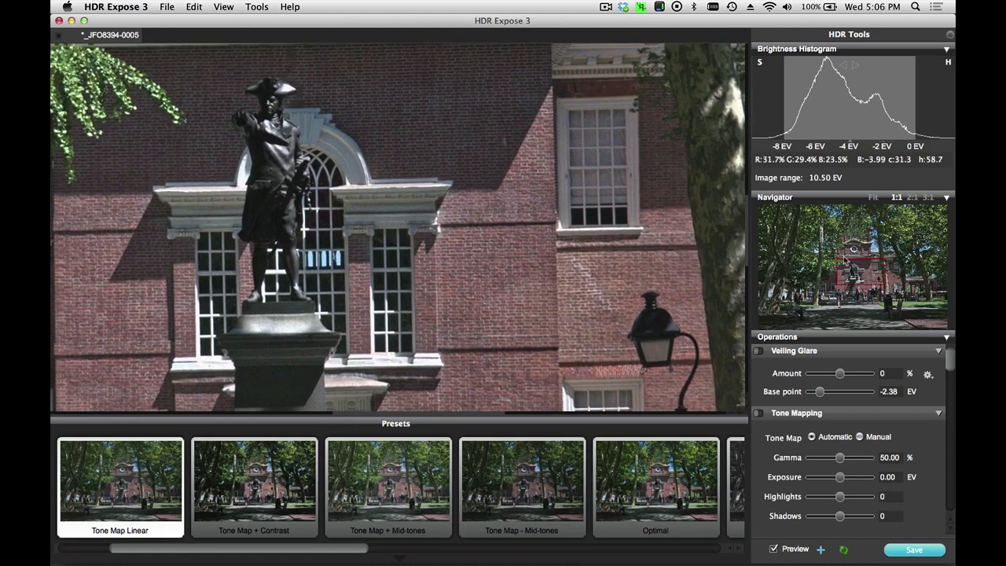
left_click(855, 251)
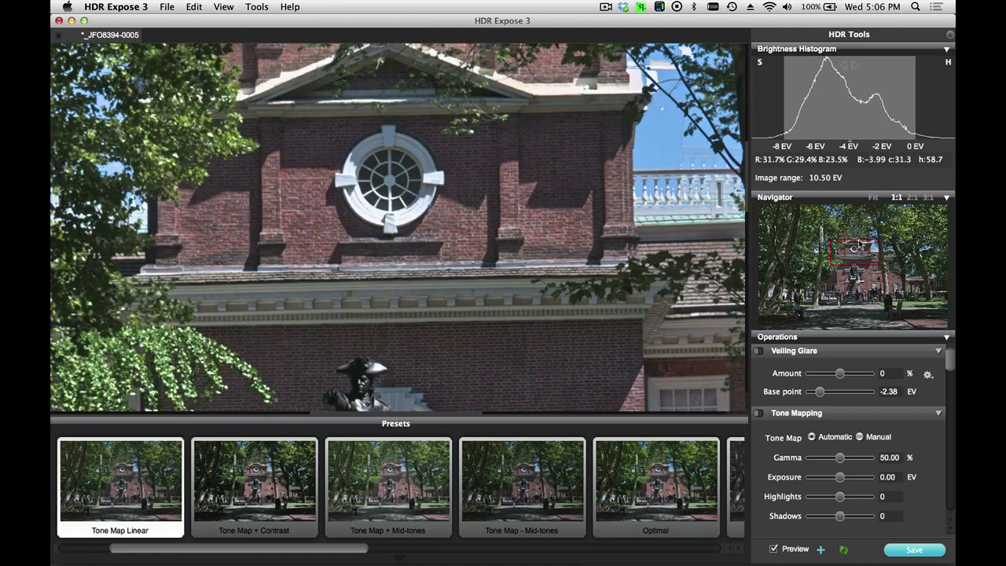
left_click_drag(858, 246, 873, 235)
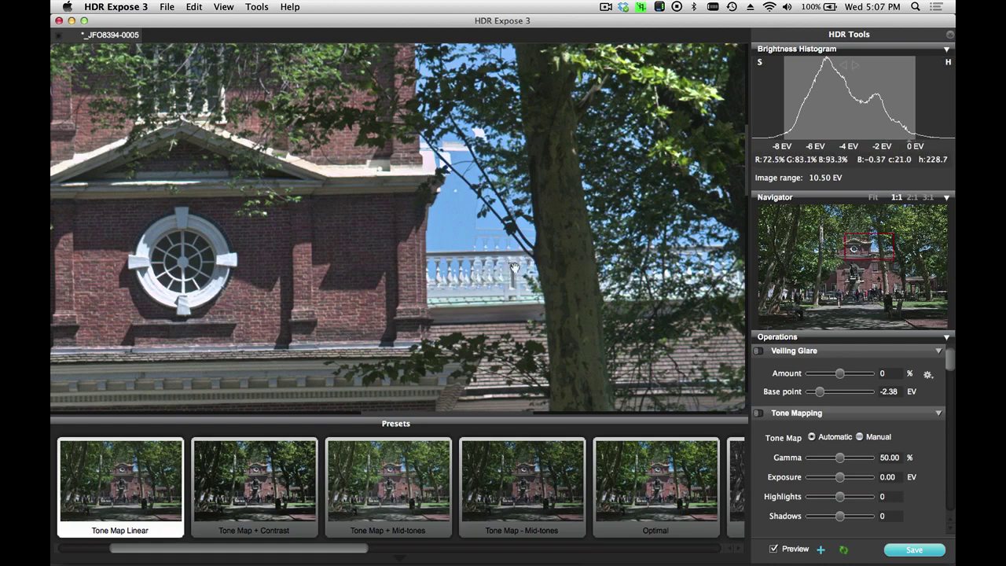
left_click(241, 308)
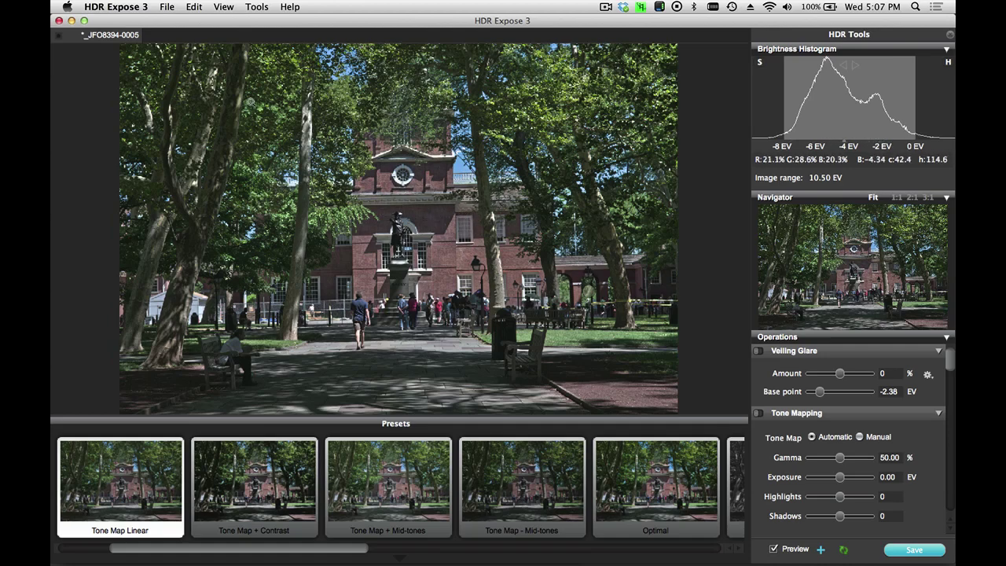
Merge the same park stack again with _JFO8392.NEF (-1.00 EV) as key frame and check the roofline at 1:1
left_click(166, 6)
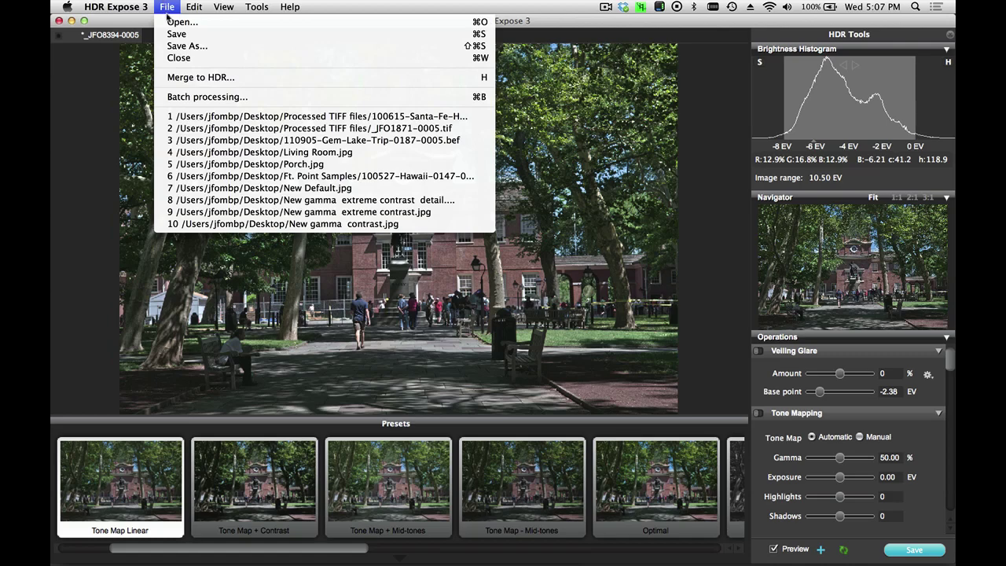
left_click(186, 77)
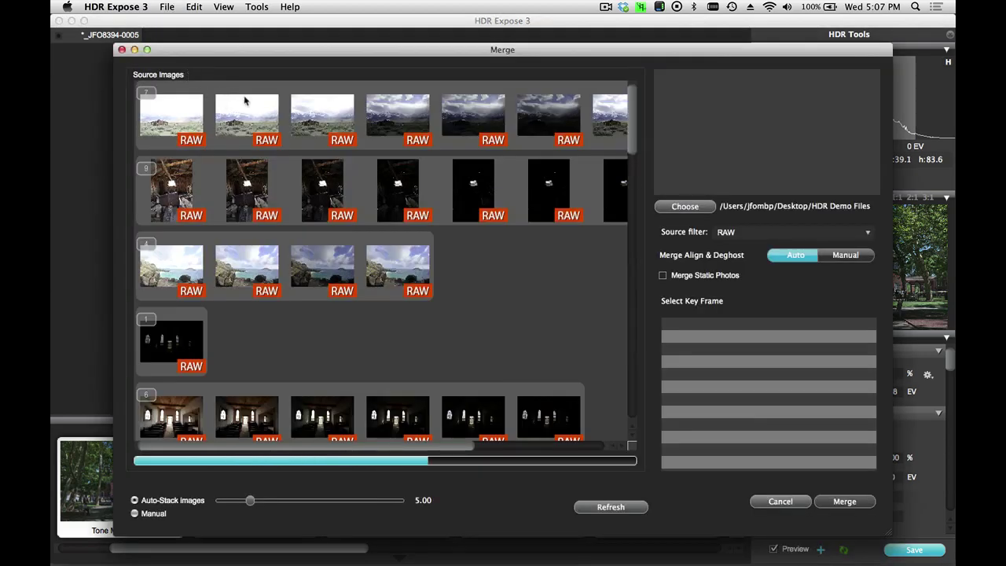
scroll(297, 162, "down", 5)
scroll(297, 162, "down", 5)
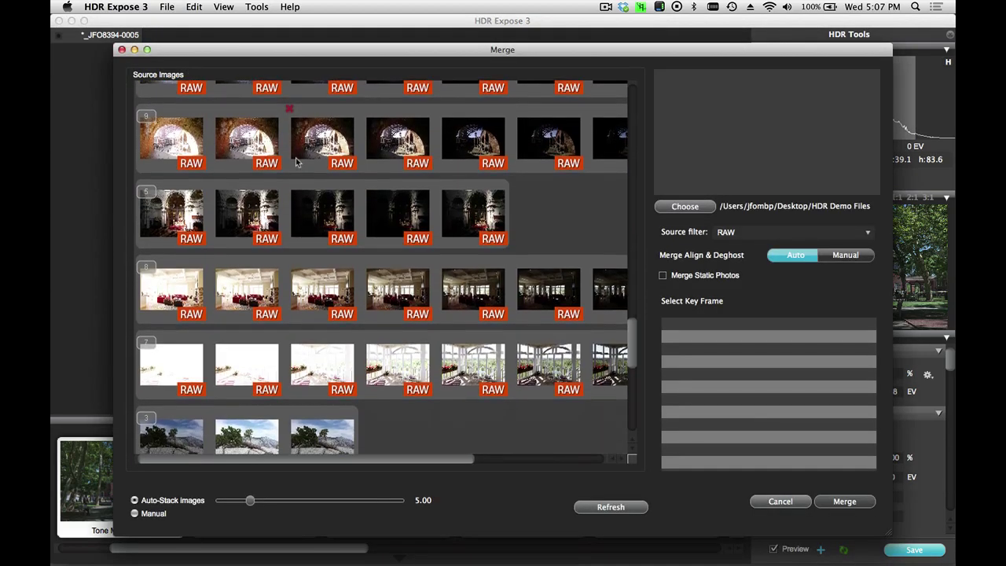
scroll(297, 162, "down", 10)
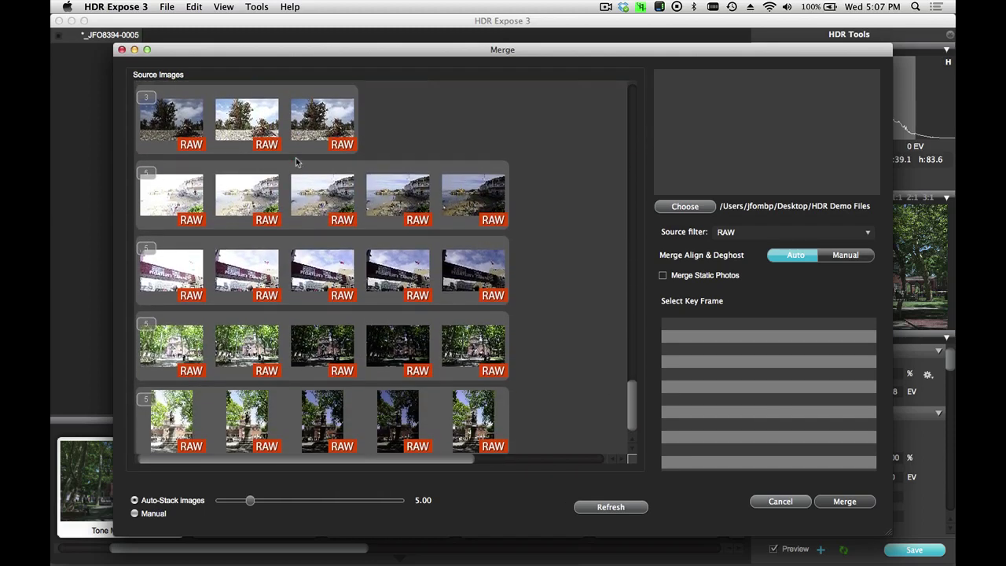
left_click(351, 340)
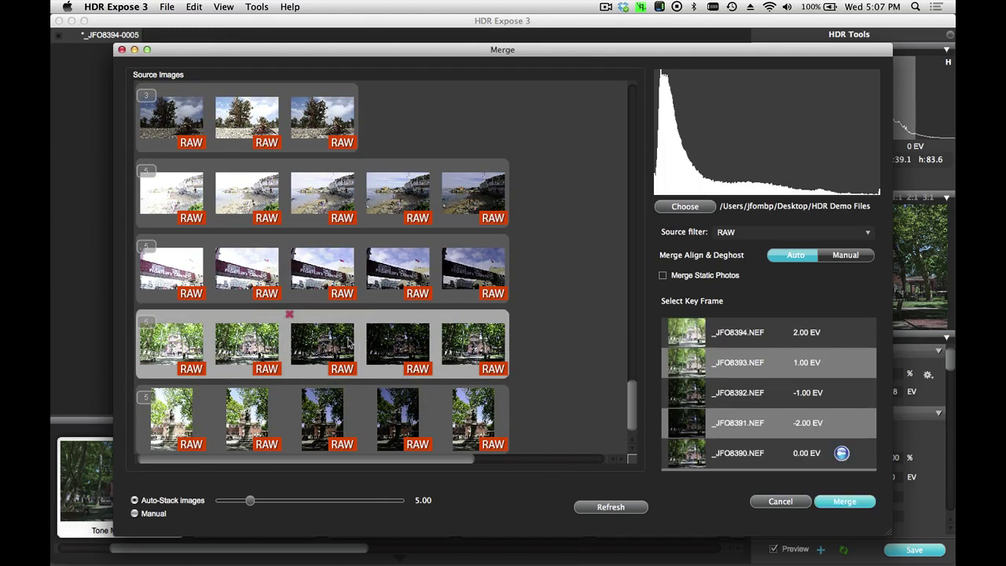
left_click(844, 395)
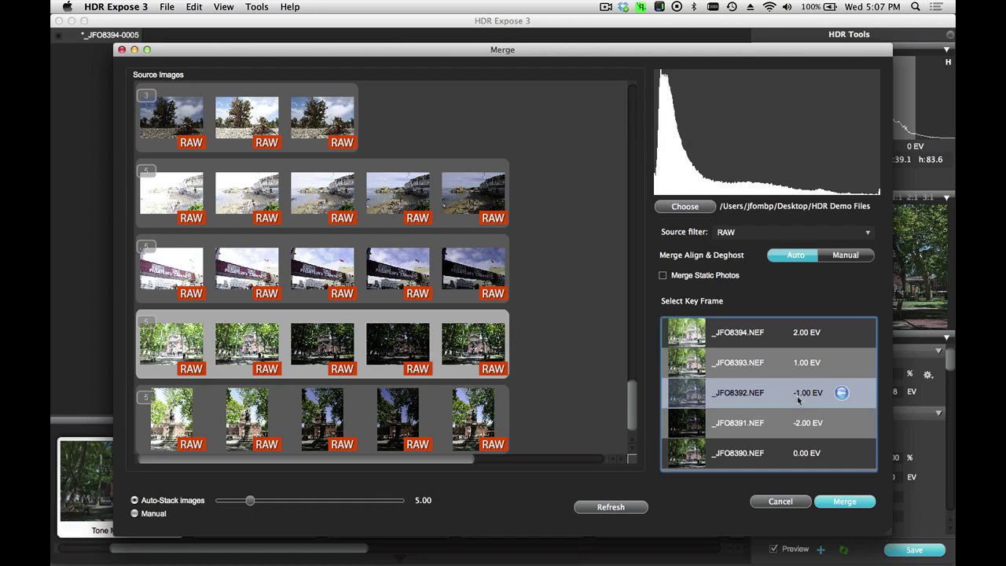
left_click(846, 501)
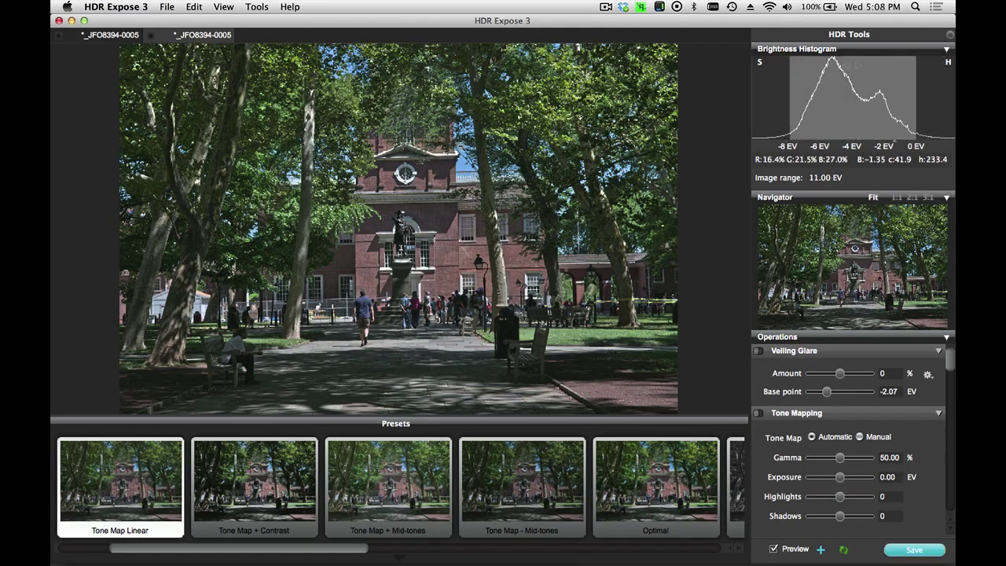
left_click(456, 161)
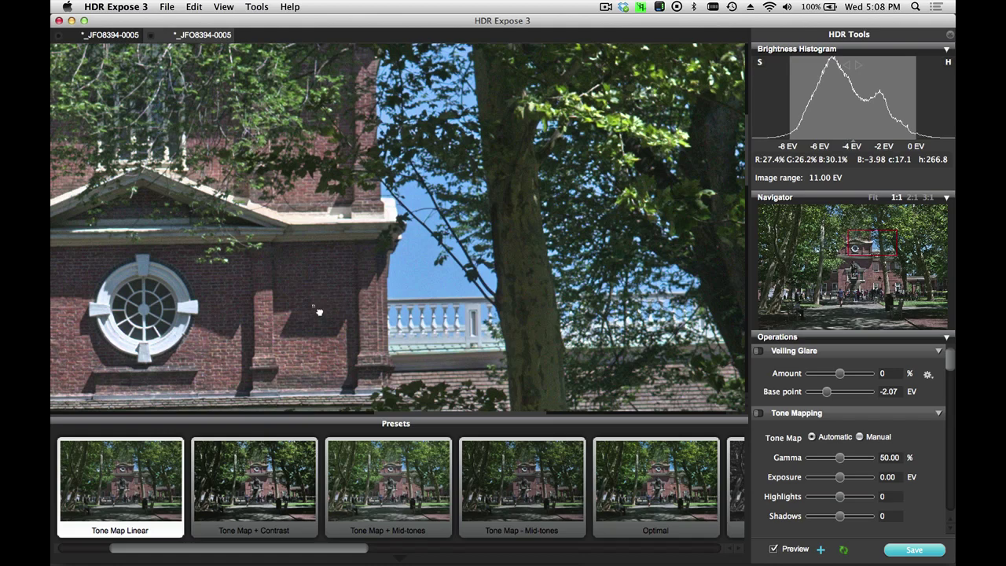
left_click(319, 310)
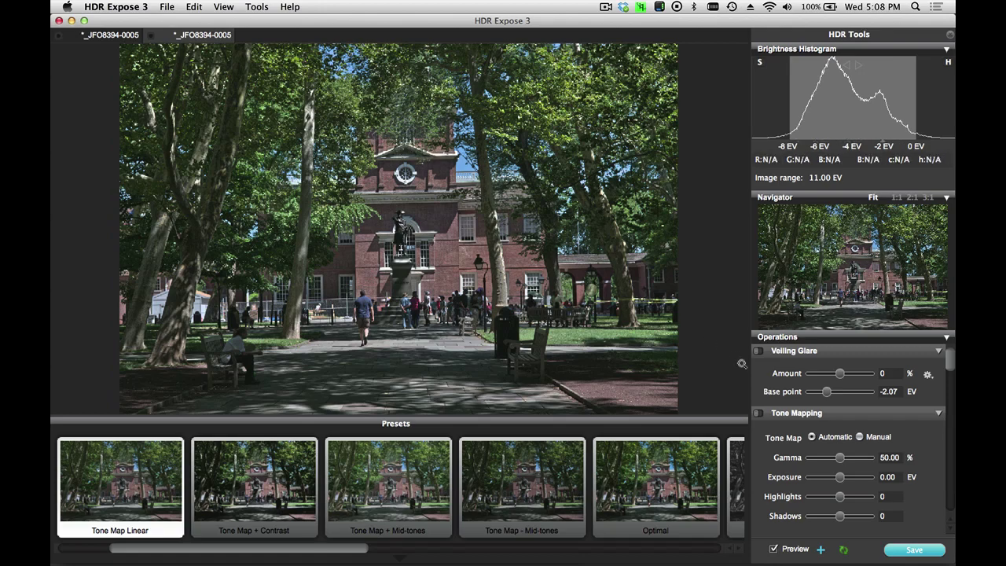
Merge the park stack once more with _JFO8394.NEF (2.00 EV) as key frame and zoom to 1:1 on the roof railing
left_click(172, 6)
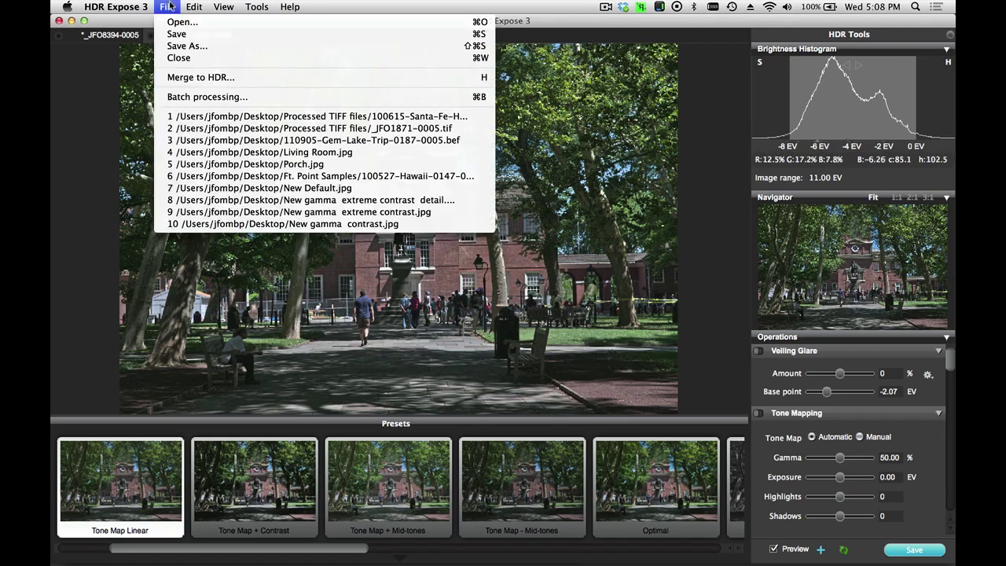
left_click(202, 78)
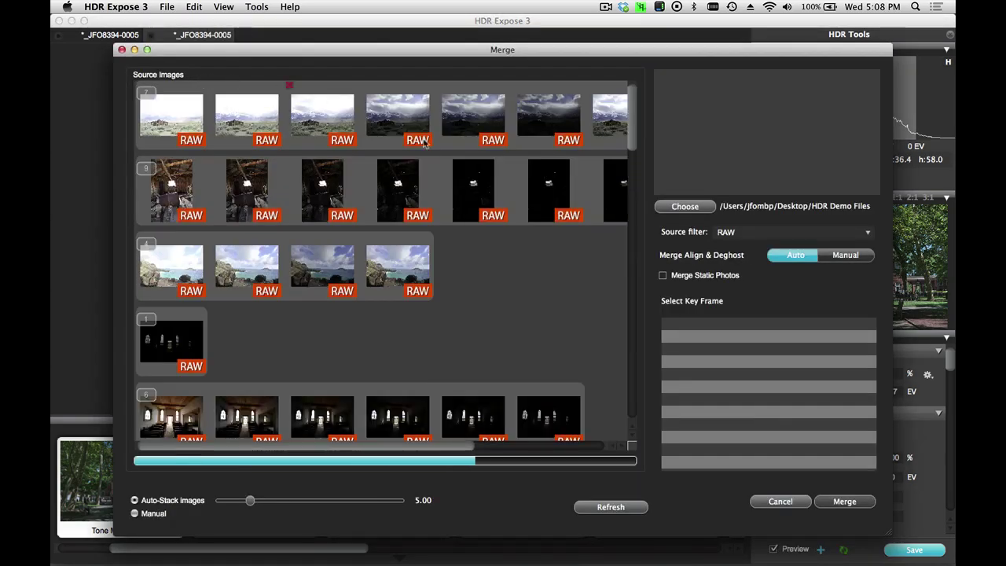
scroll(520, 233, "down", 5)
scroll(521, 232, "down", 15)
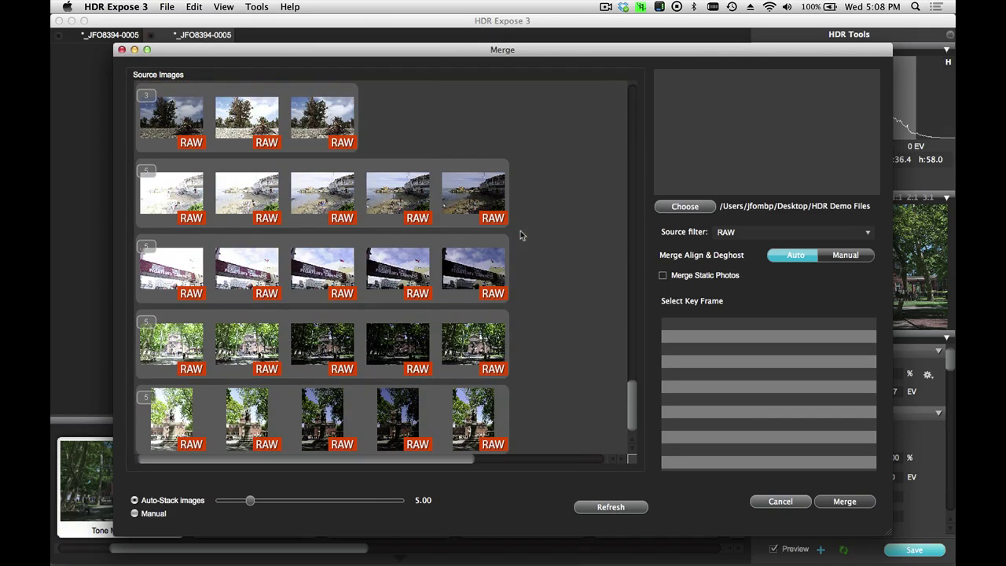
left_click(432, 350)
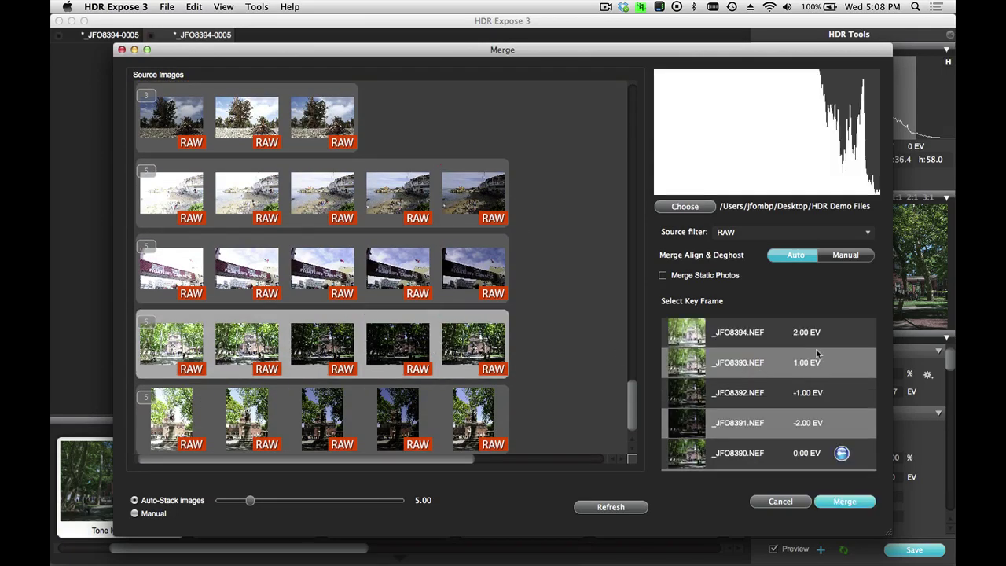
left_click(842, 335)
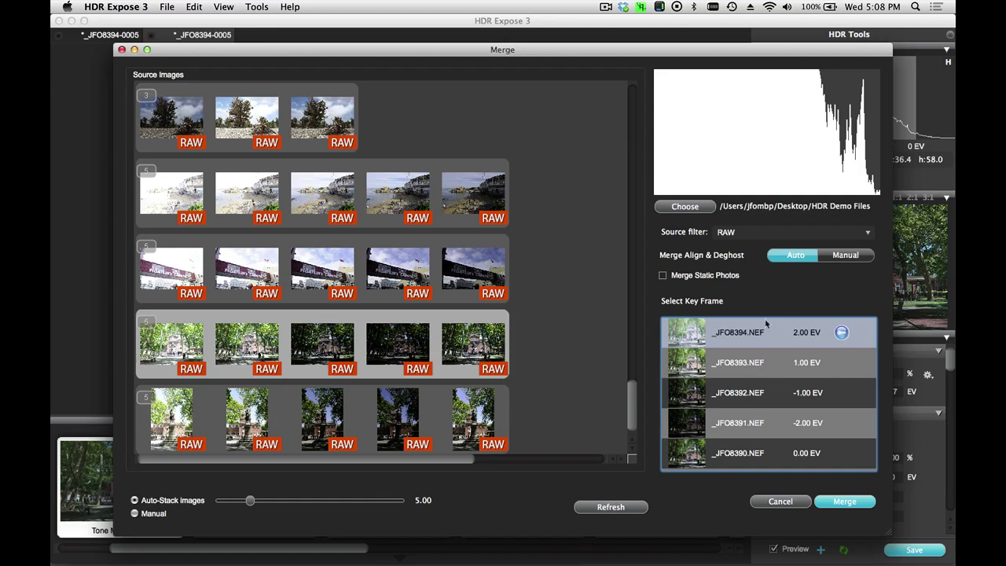
left_click(846, 501)
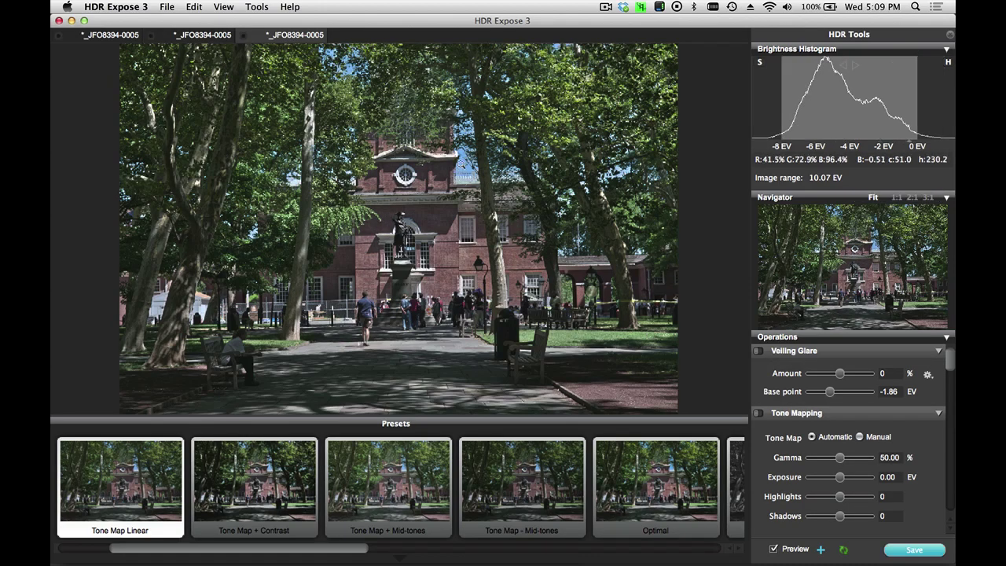
left_click(460, 172)
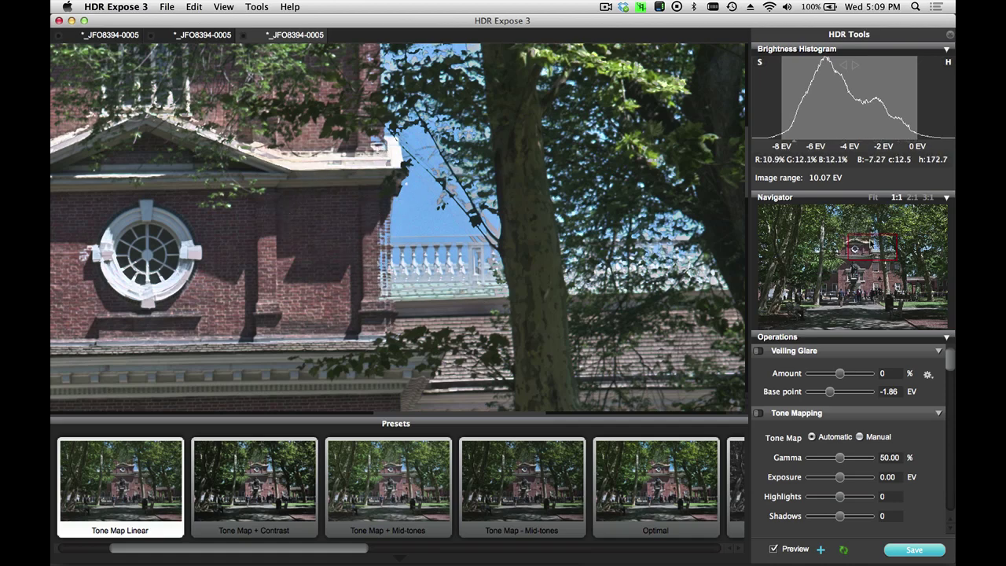
Compare two of the park merges at 1:1 around the people, statue, building facade and roofline for alignment and ghosting
left_click_drag(856, 250, 876, 290)
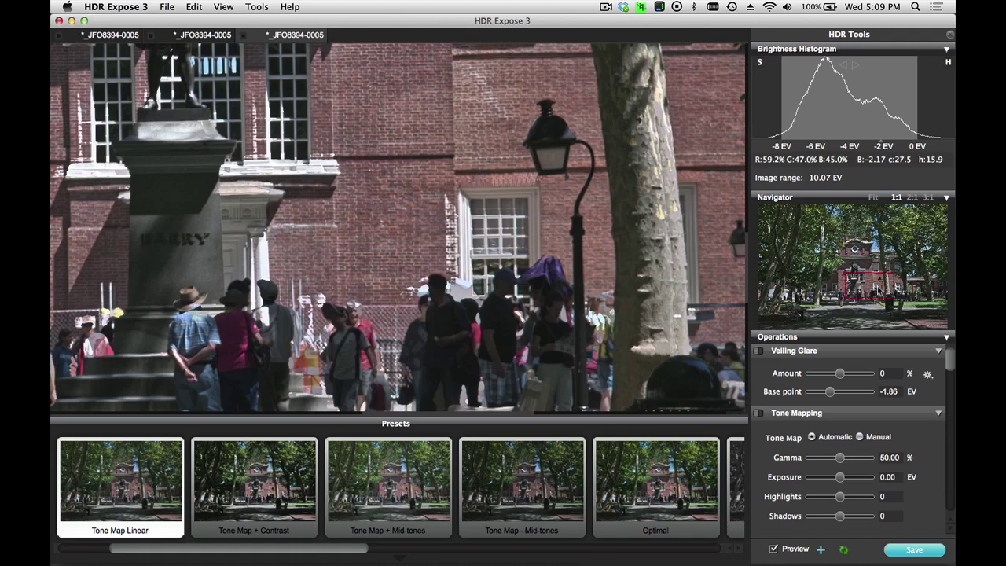
left_click(202, 36)
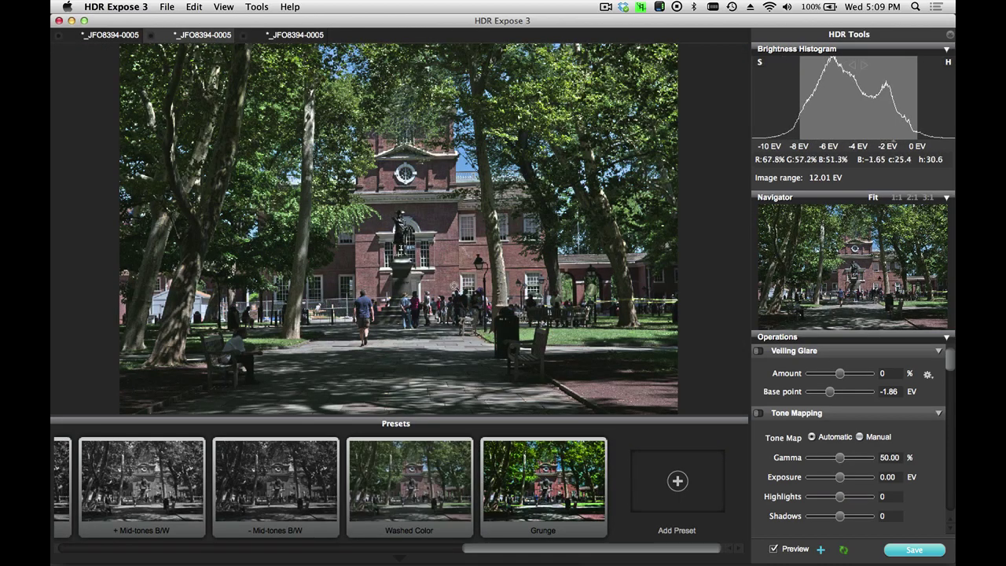
left_click(455, 284)
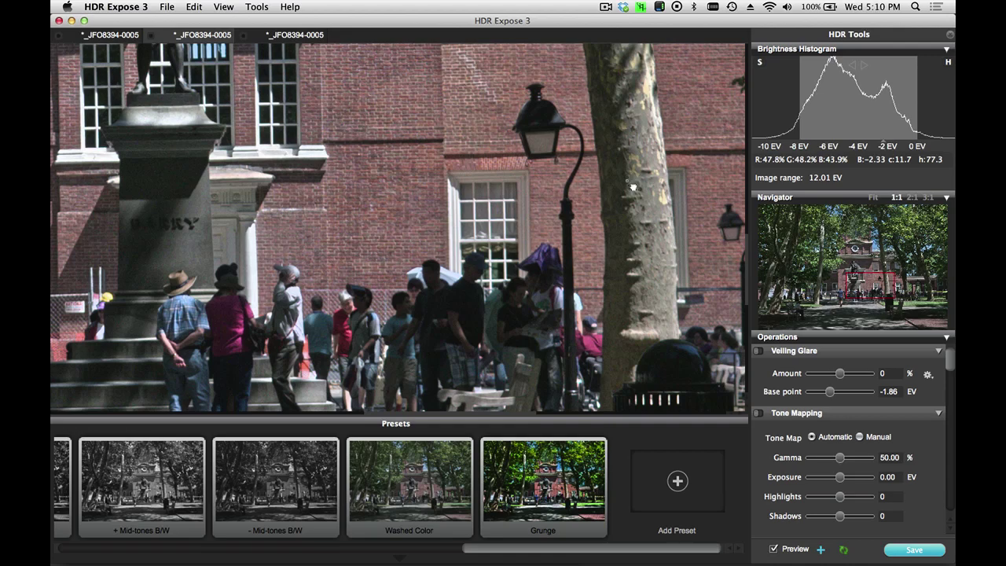
left_click_drag(633, 187, 626, 313)
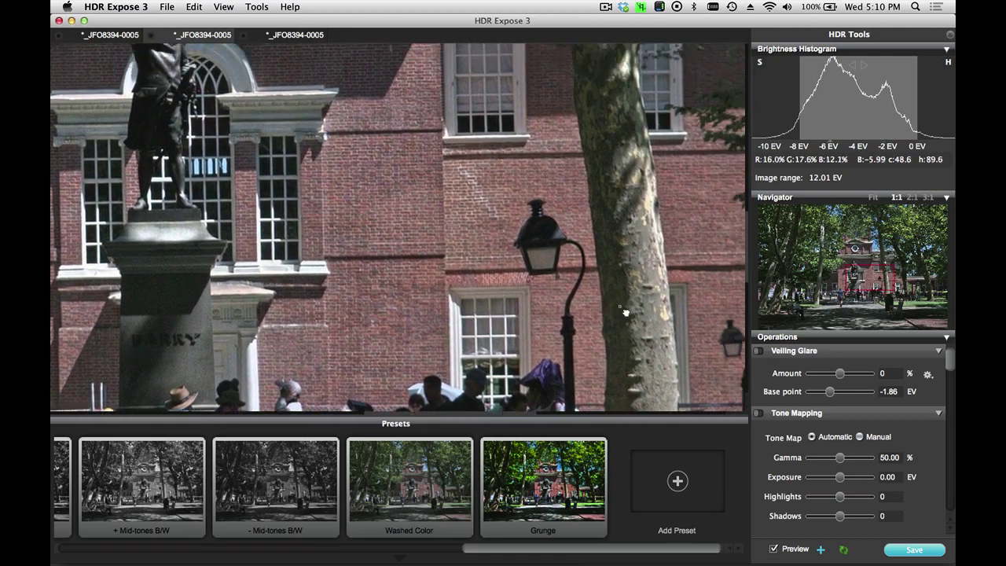
left_click_drag(376, 104, 512, 418)
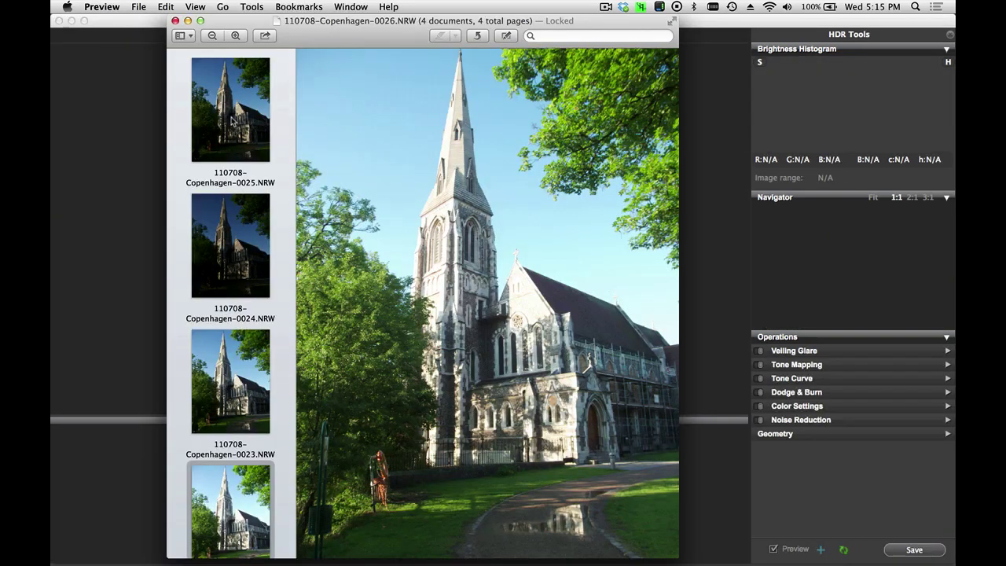
Compare the framing and exposure of the four handheld church shots 110708-Copenhagen-0023 to 0026, and close their preview window
left_click(233, 120)
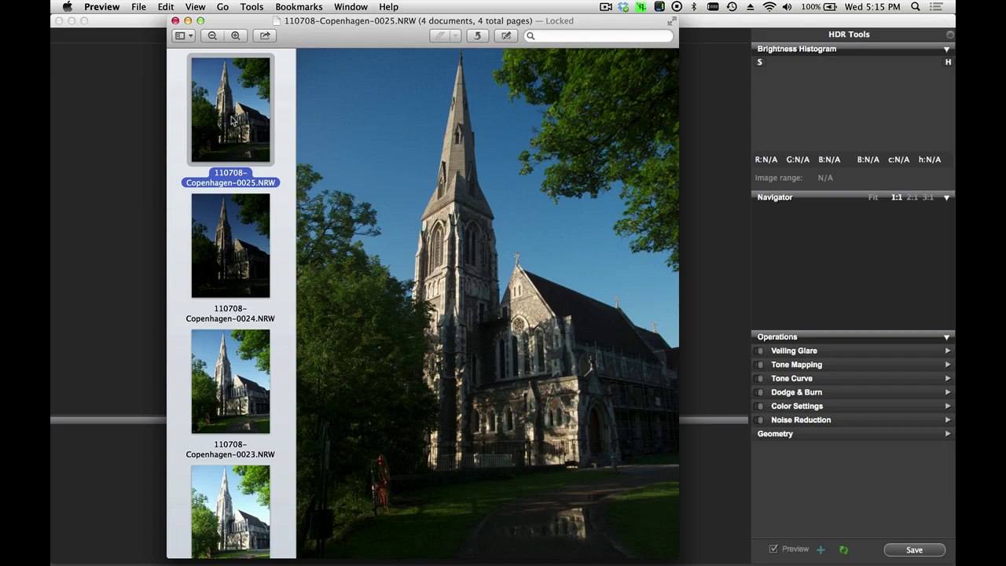
key("Down")
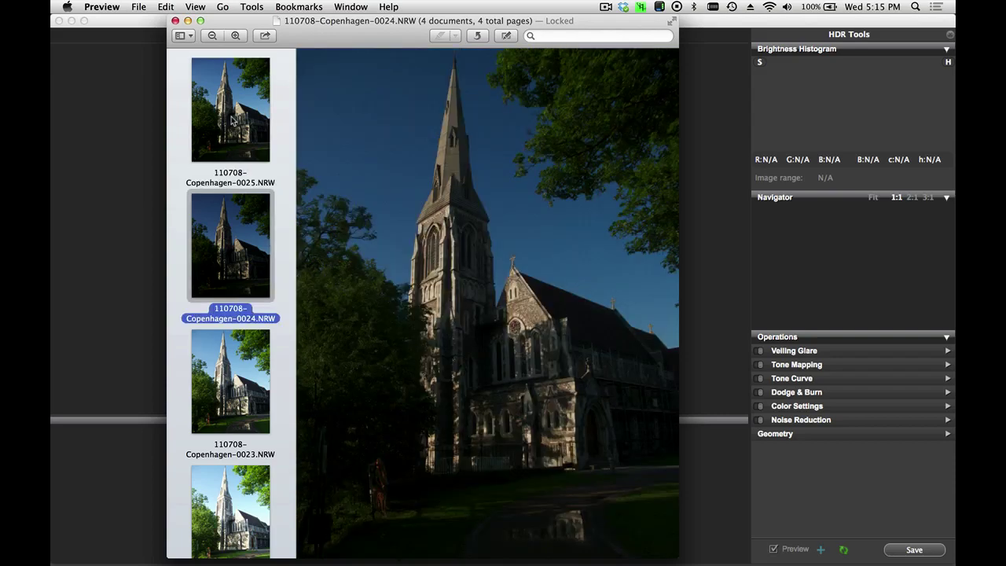
key("Down")
key("Down")
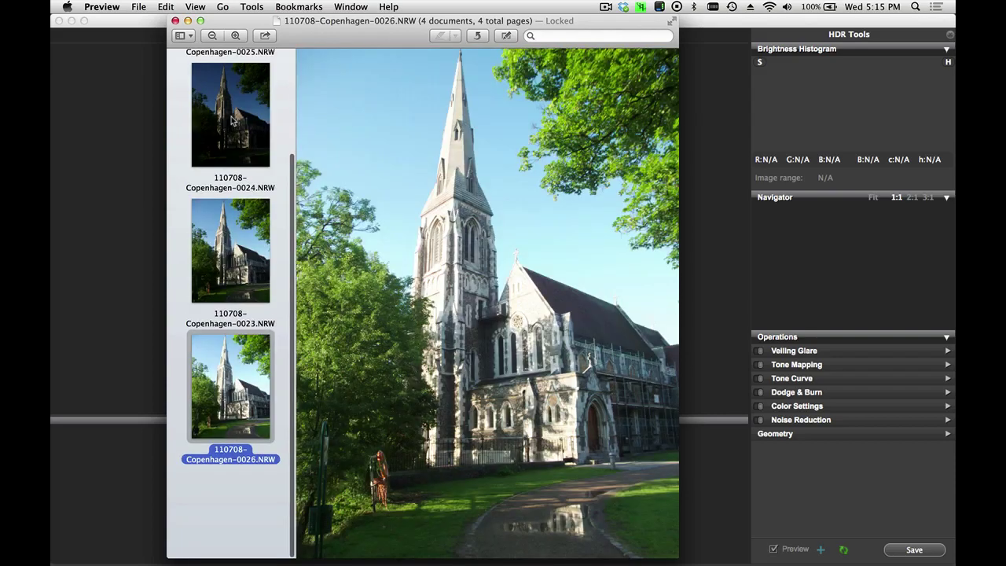
key("Up")
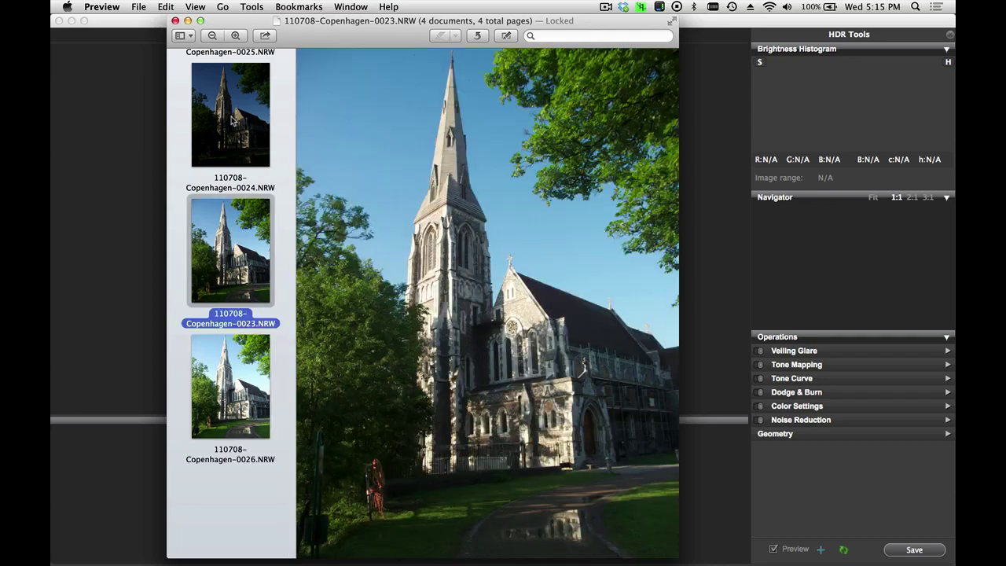
key("Up")
key("Up")
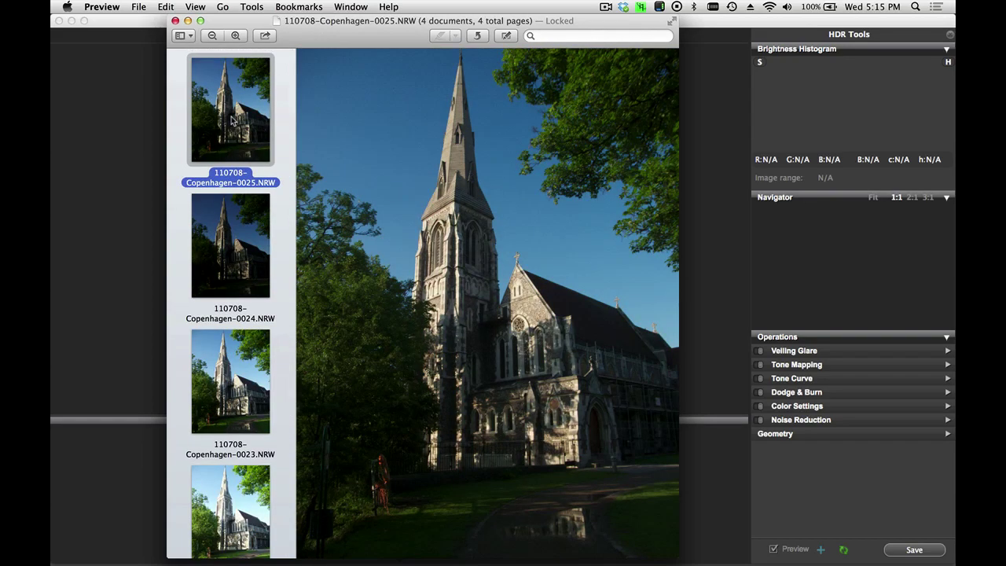
key("Down")
key("Down")
key("Down")
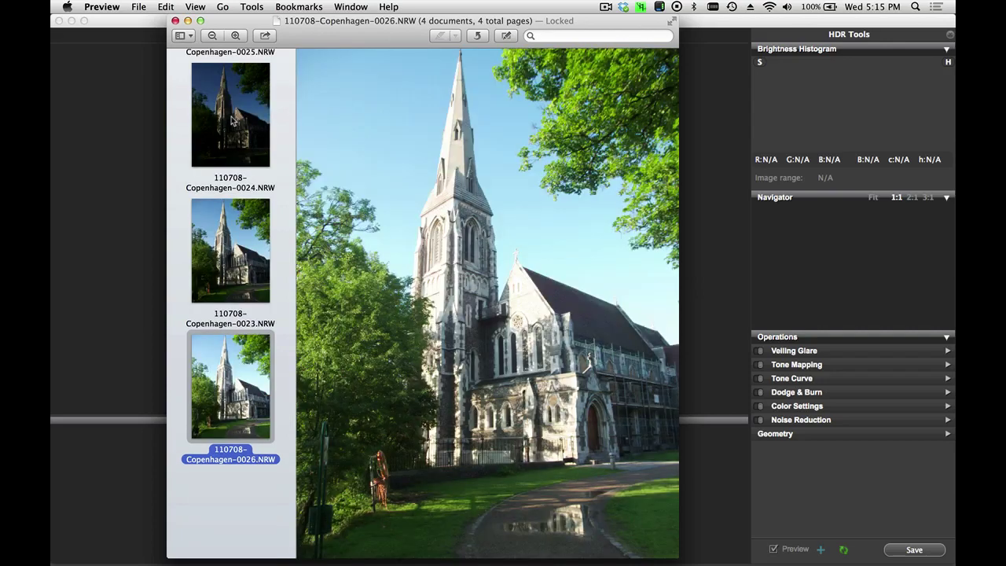
key("Up")
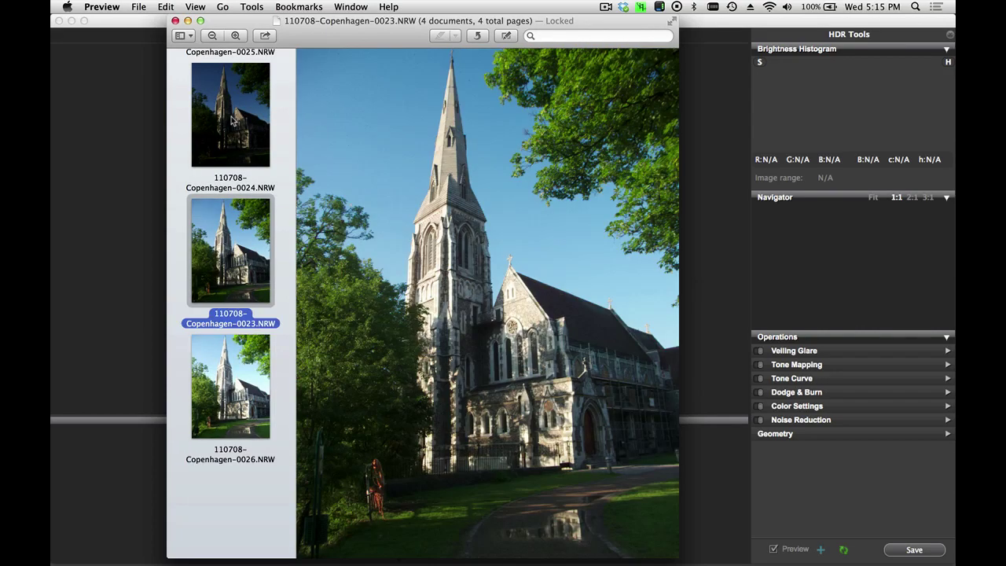
key("Up")
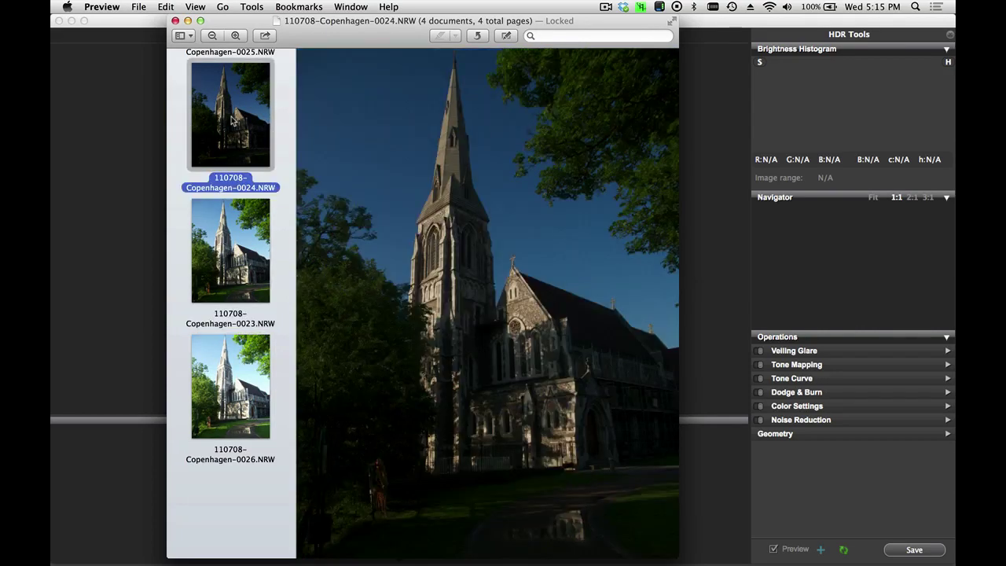
key("Down")
key("Down")
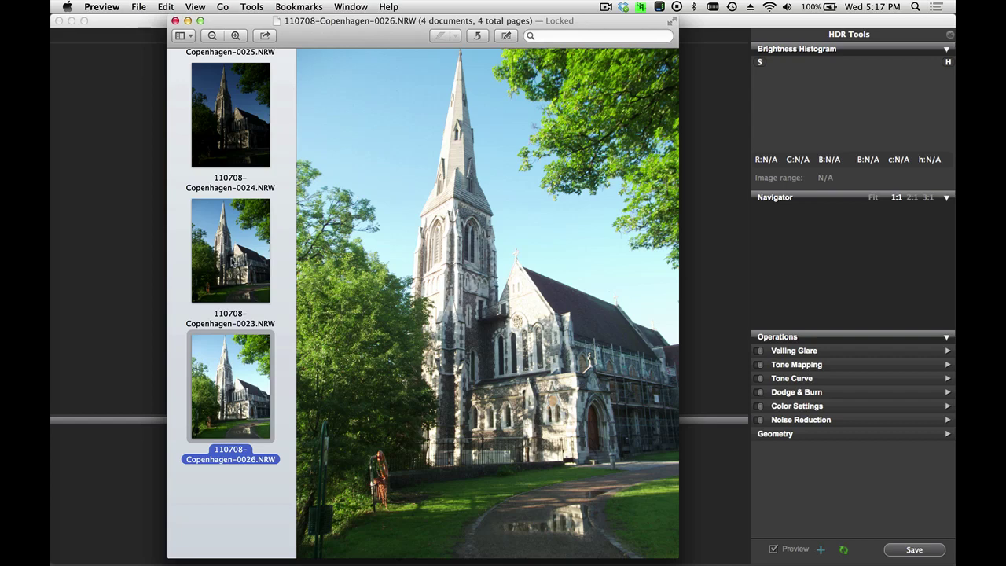
key("Up")
key("Up")
key("Up")
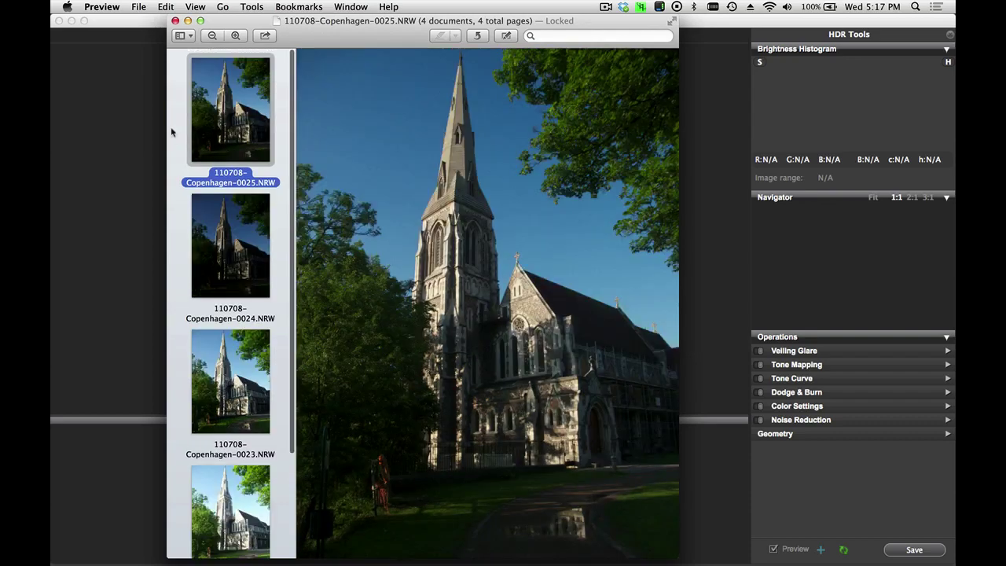
left_click(175, 20)
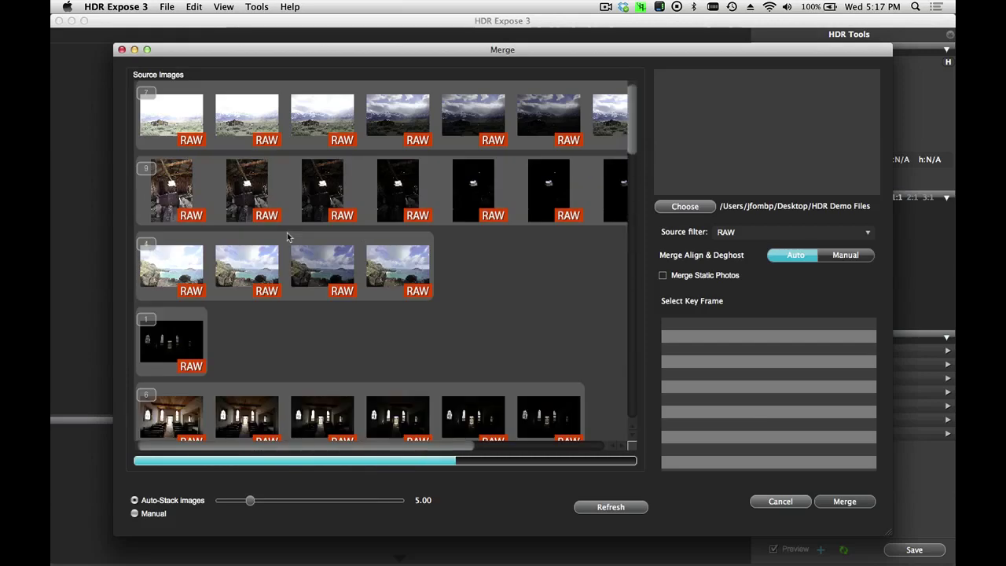
Select the four-shot Copenhagen church stack for merging and generate its preview with manual alignment and deghosting
scroll(288, 233, "down", 10)
scroll(376, 269, "down", 10)
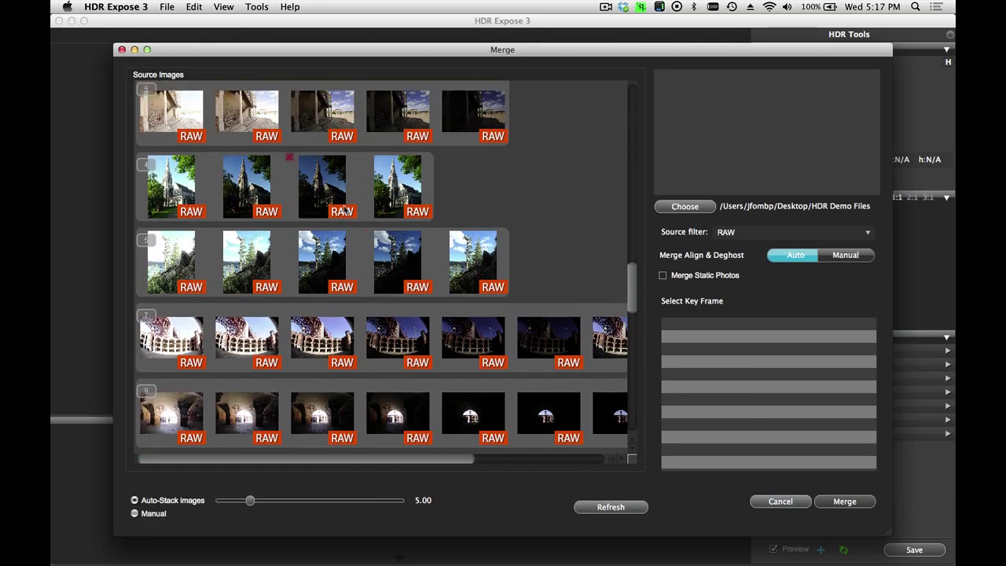
left_click(289, 157)
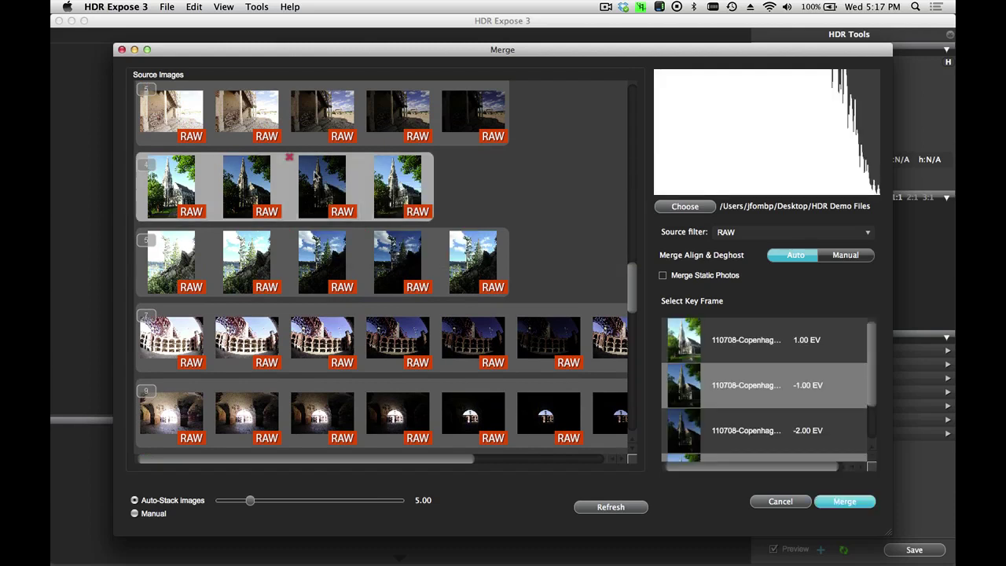
left_click(855, 258)
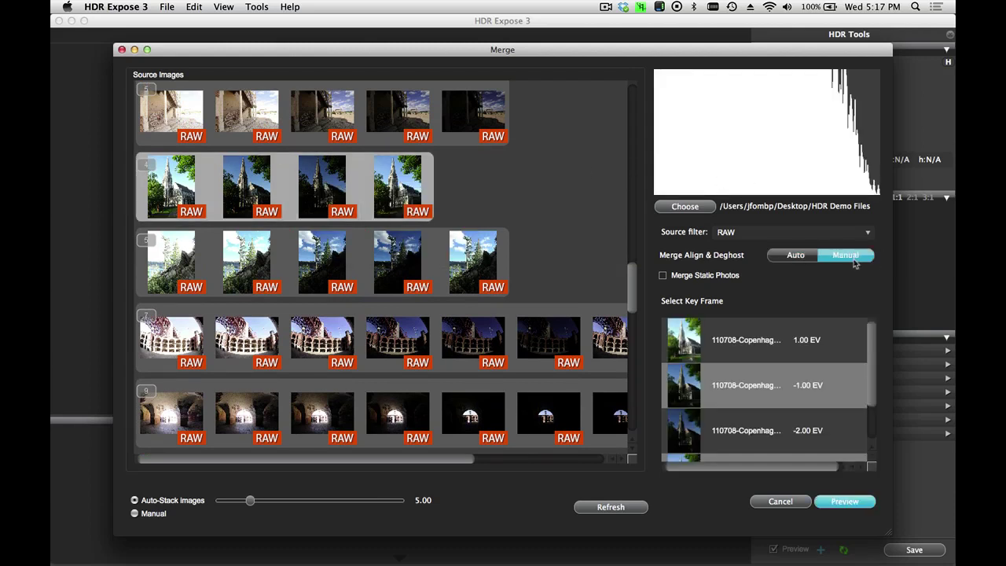
left_click(849, 502)
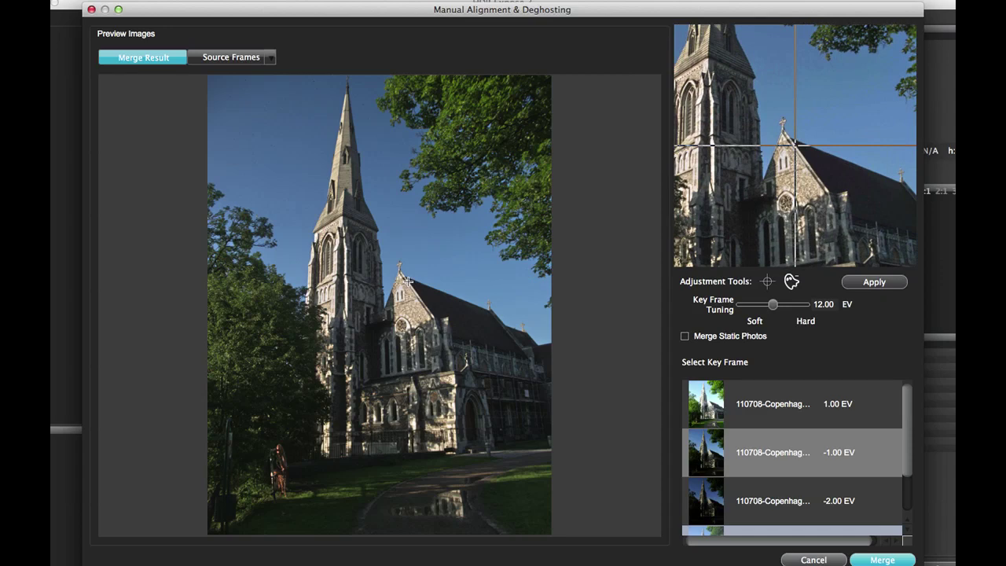
Preview the church merge with the 1.00 EV, -1.00 EV and -2.00 EV shots as key frame, and settle on -1.00 EV
left_click(813, 404)
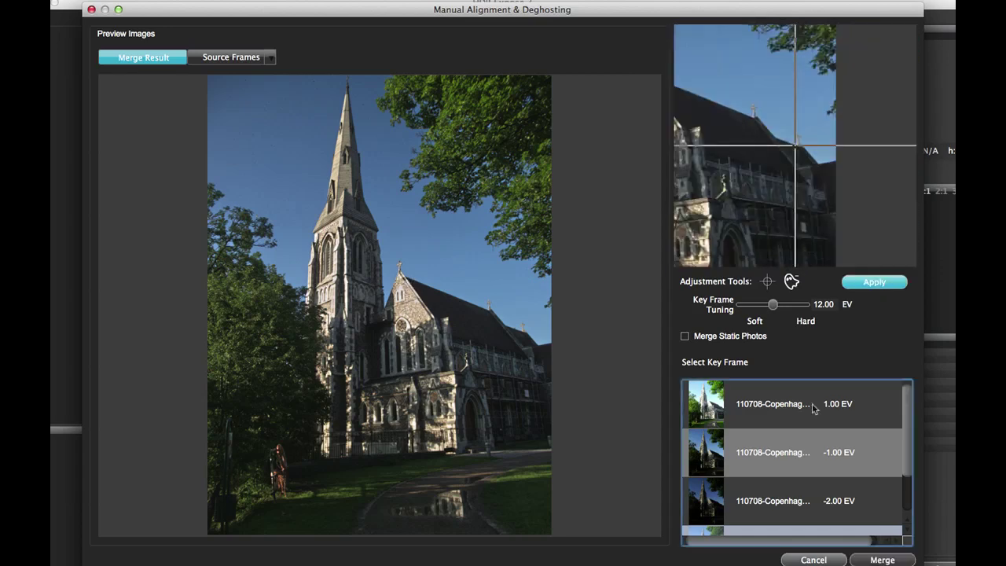
left_click(812, 404)
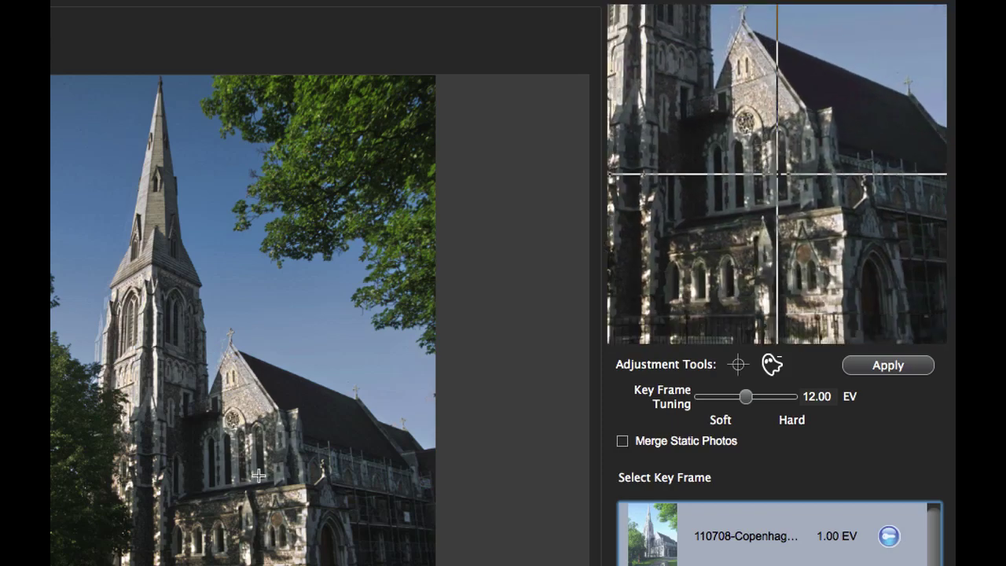
left_click(876, 553)
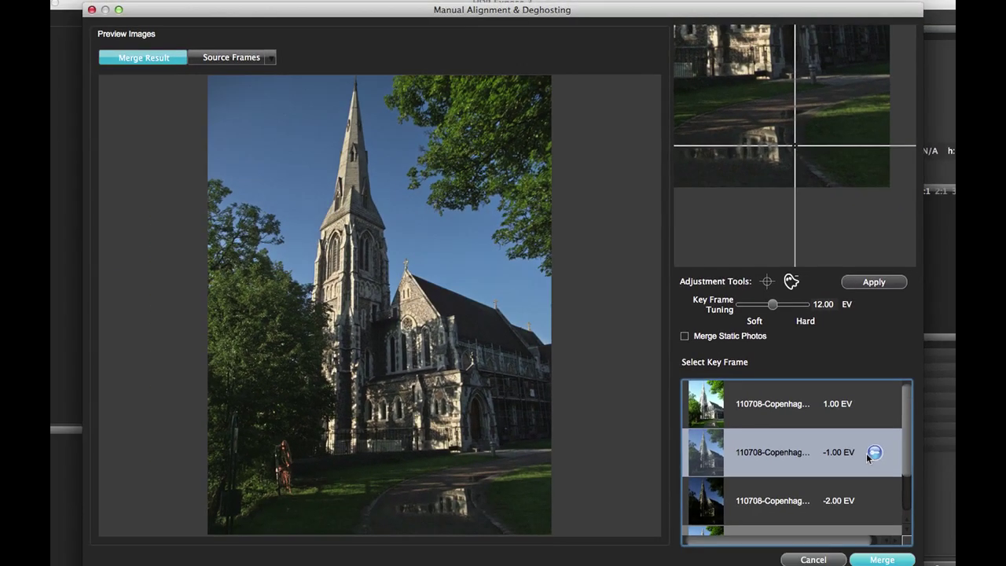
left_click(861, 504)
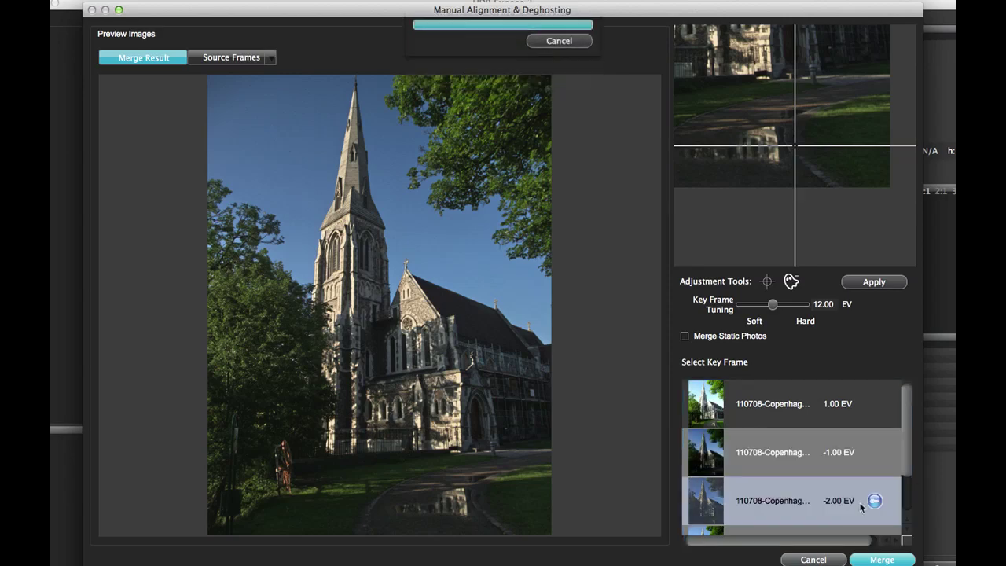
scroll(861, 507, "down", 1)
left_click(810, 412)
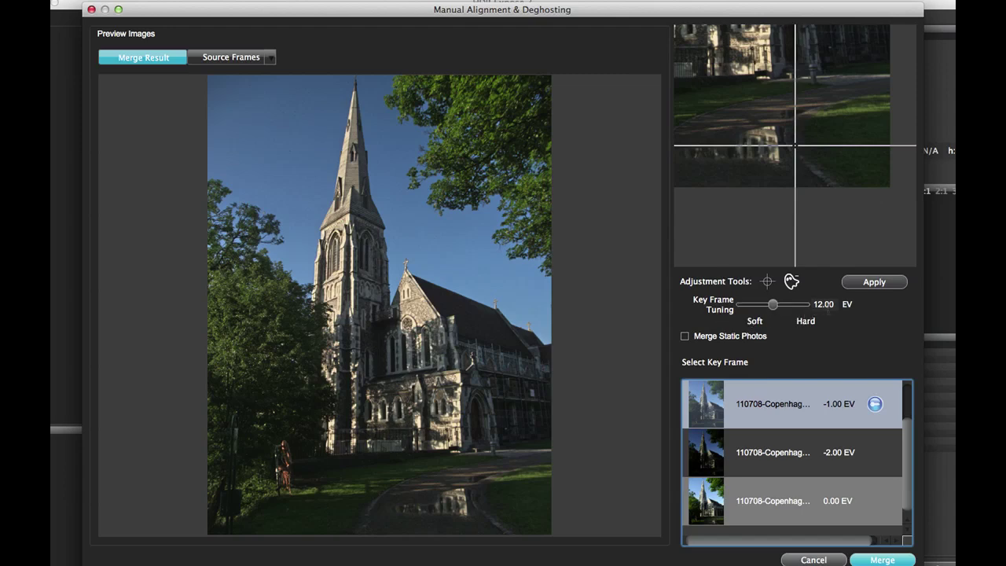
Try the Merge Static Photos option on the church stack and apply it to the preview
left_click(684, 336)
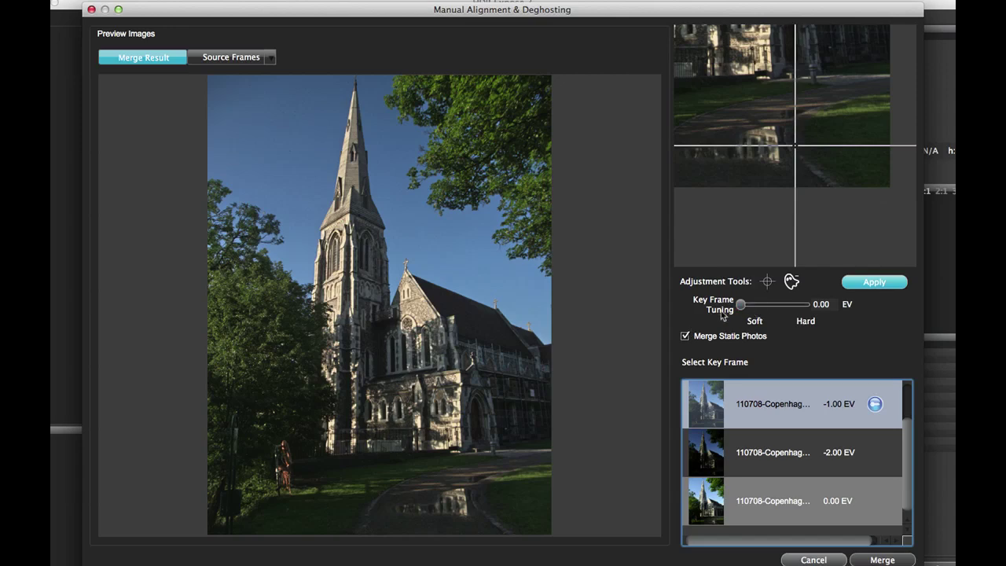
left_click(873, 282)
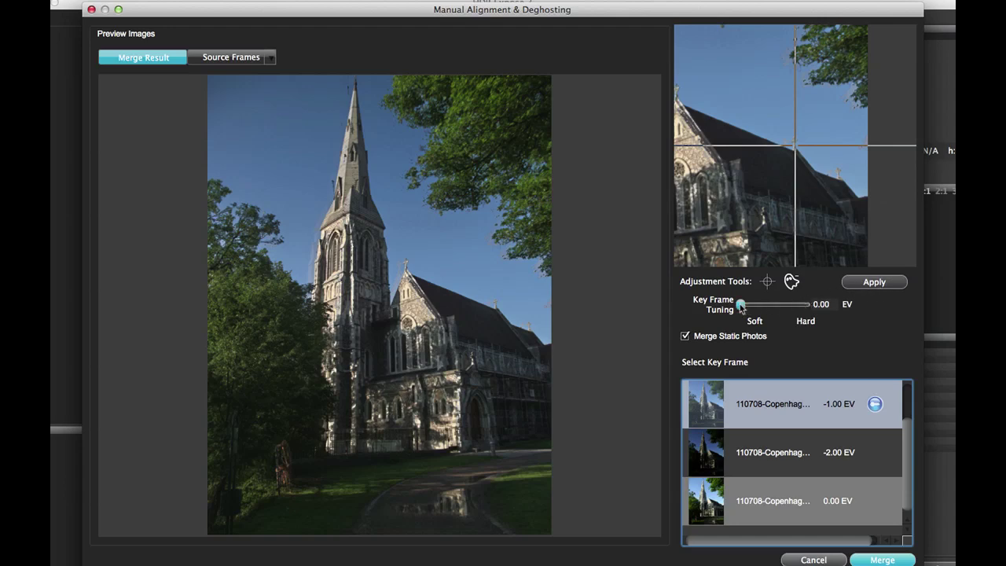
Apply a Key Frame Tuning of 18.30 EV to the church preview and merge the stack into an HDR image
left_click_drag(742, 305, 791, 308)
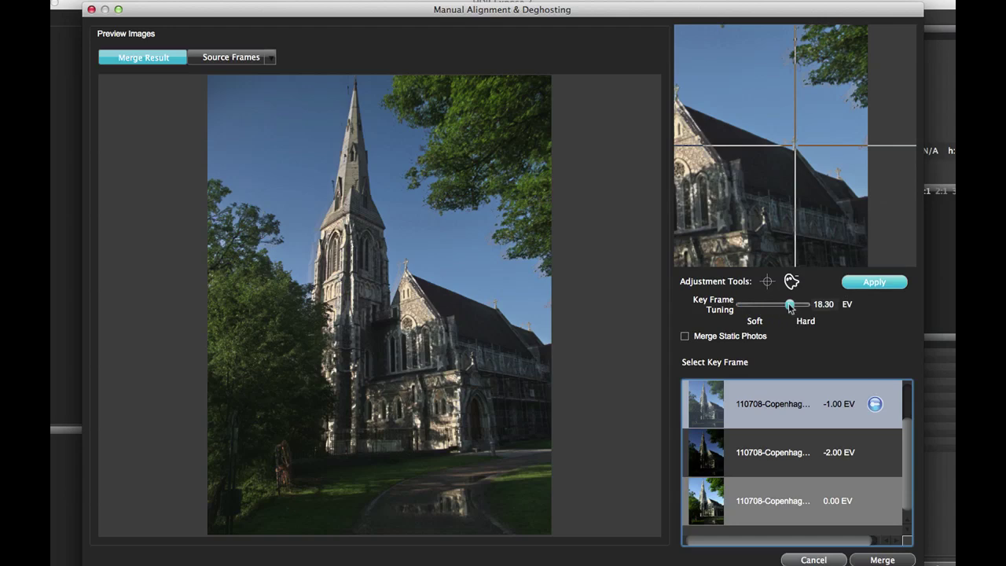
left_click(878, 285)
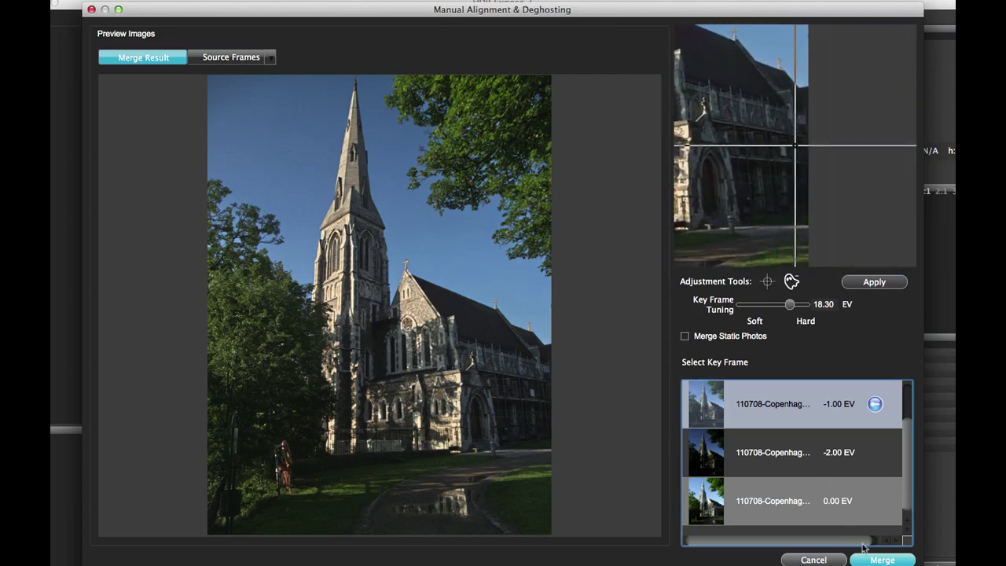
left_click(884, 560)
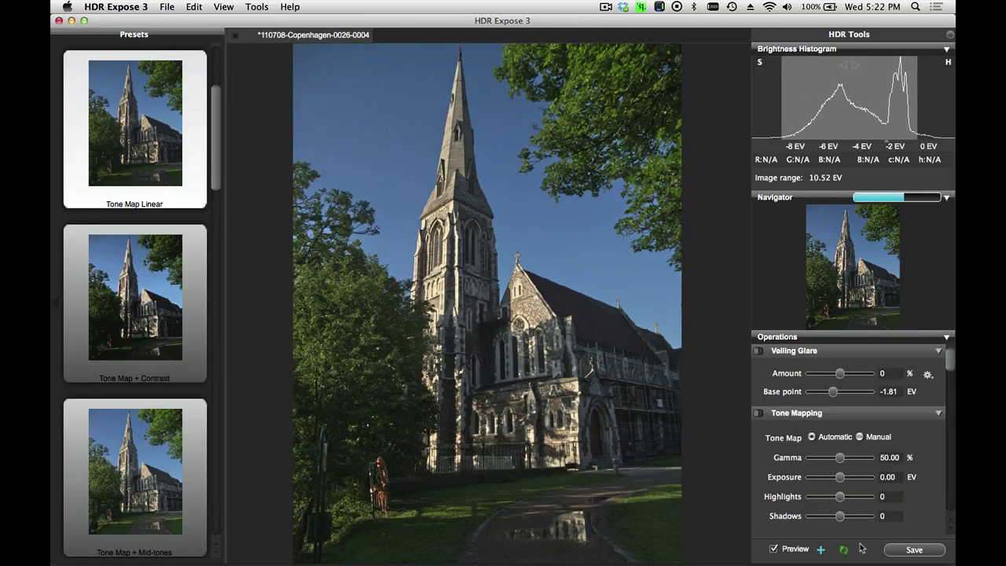
Inspect the merged church image at 1:1 around the spire, tower walls and adjoining tree for ghosting, and return to the full view
left_click(453, 145)
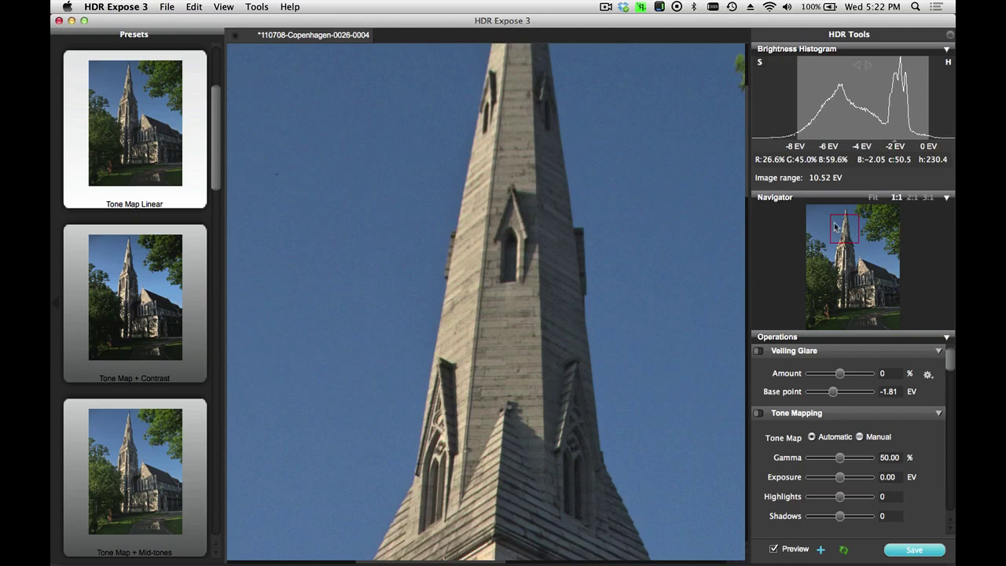
left_click_drag(835, 227, 833, 285)
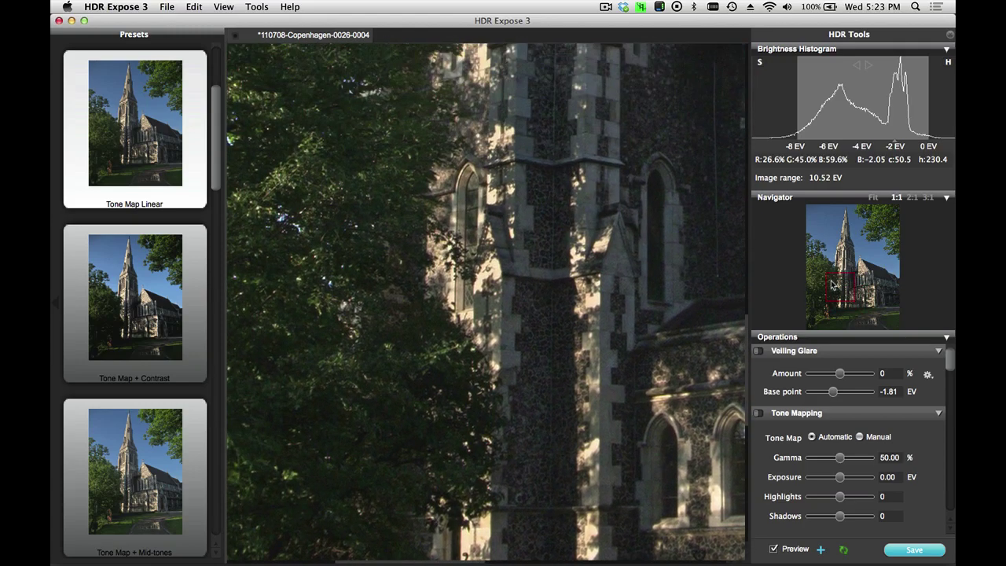
left_click(629, 175)
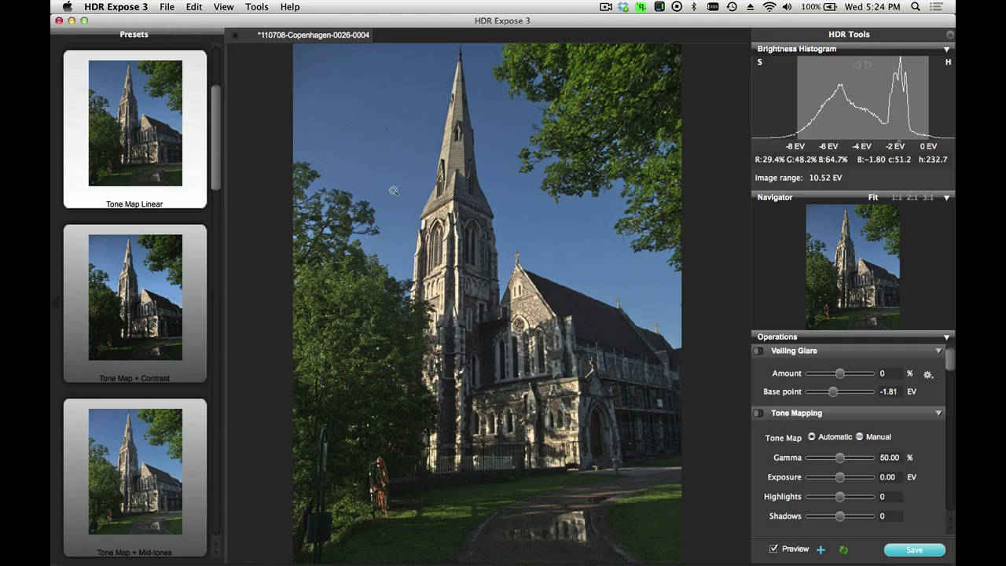
Open the Copenhagen church stack for a merge with manual alignment and deghosting, and apply a Key Frame Tuning of 2.00 EV
left_click(167, 6)
left_click(192, 76)
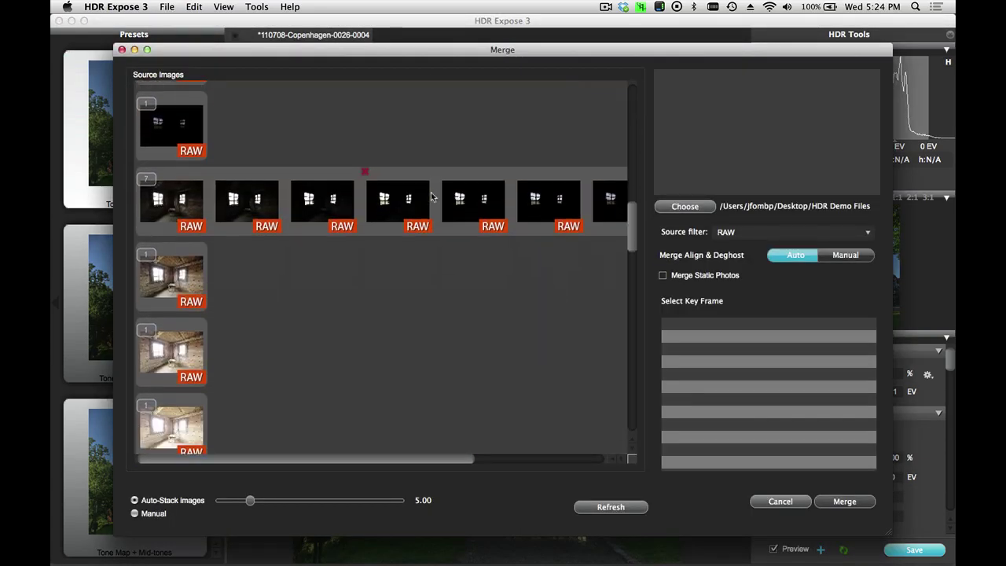
left_click(397, 250)
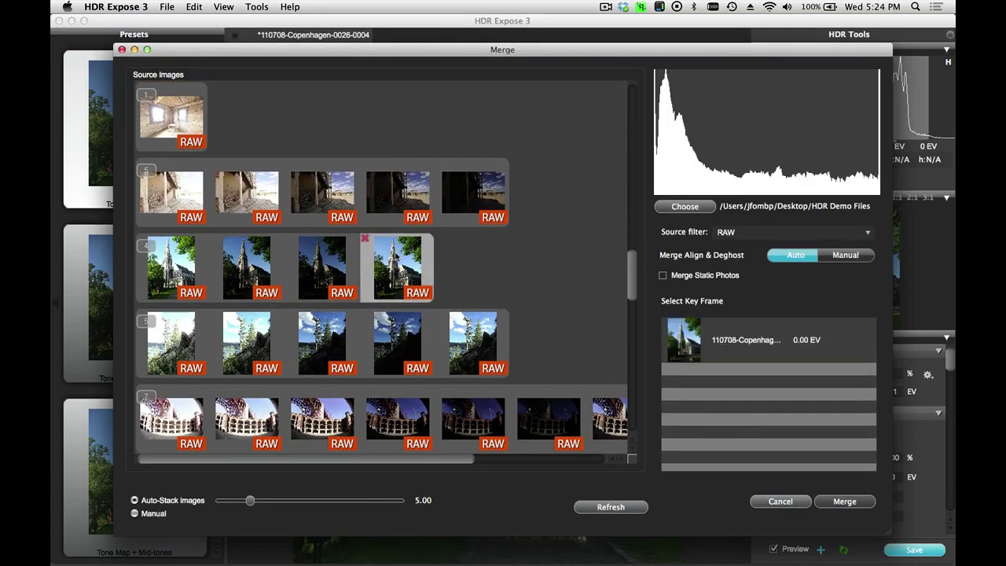
left_click(838, 256)
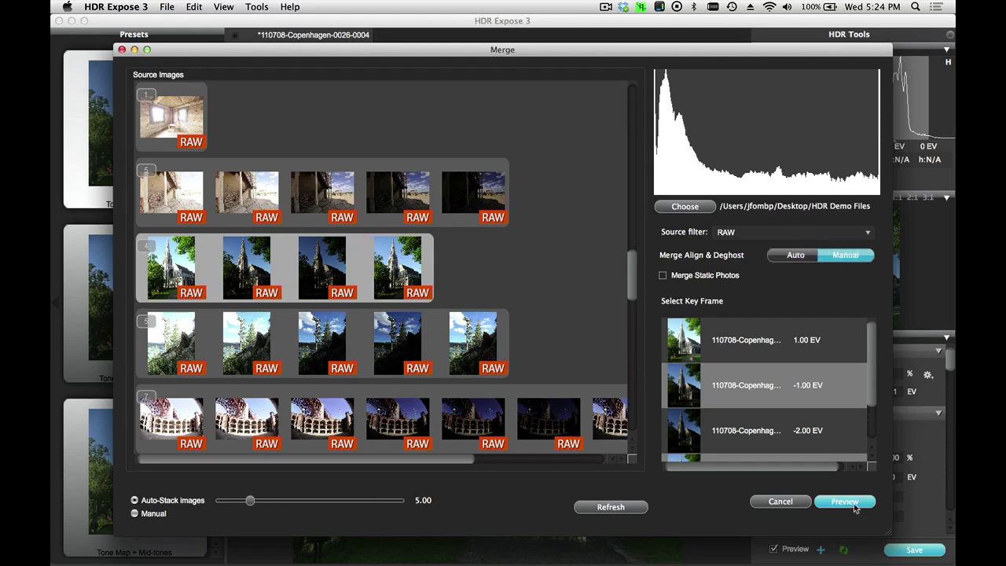
left_click(855, 507)
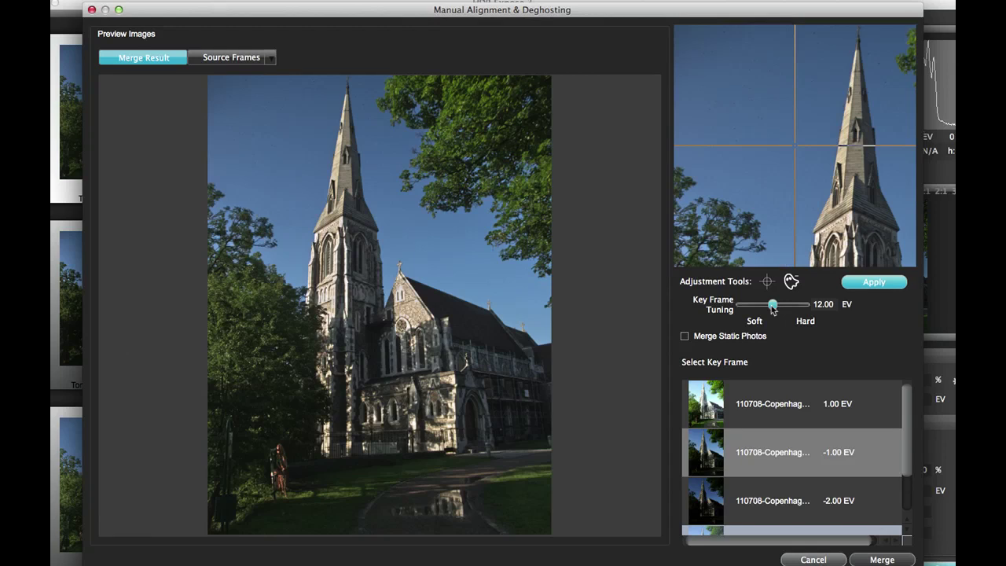
left_click_drag(773, 309, 747, 310)
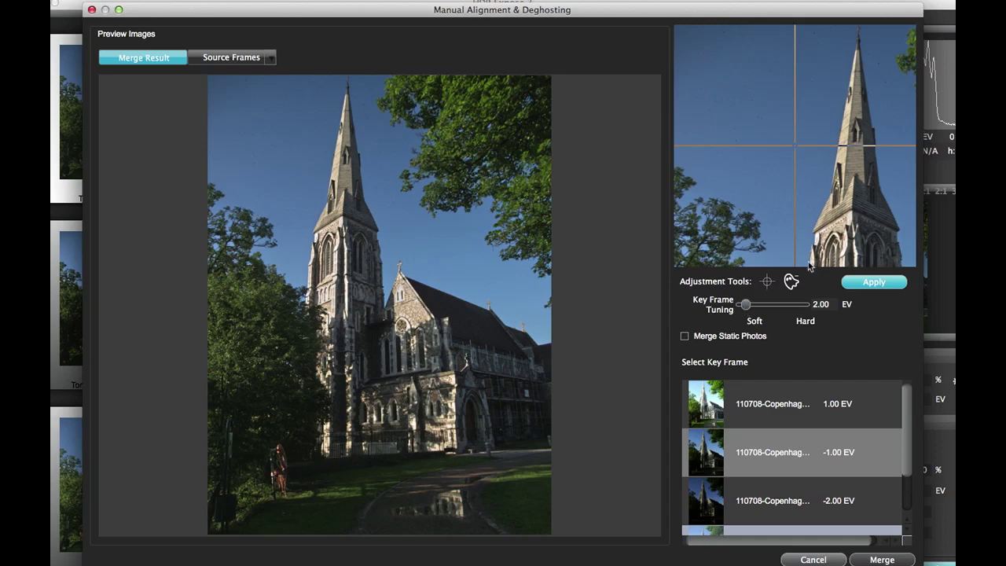
left_click(875, 283)
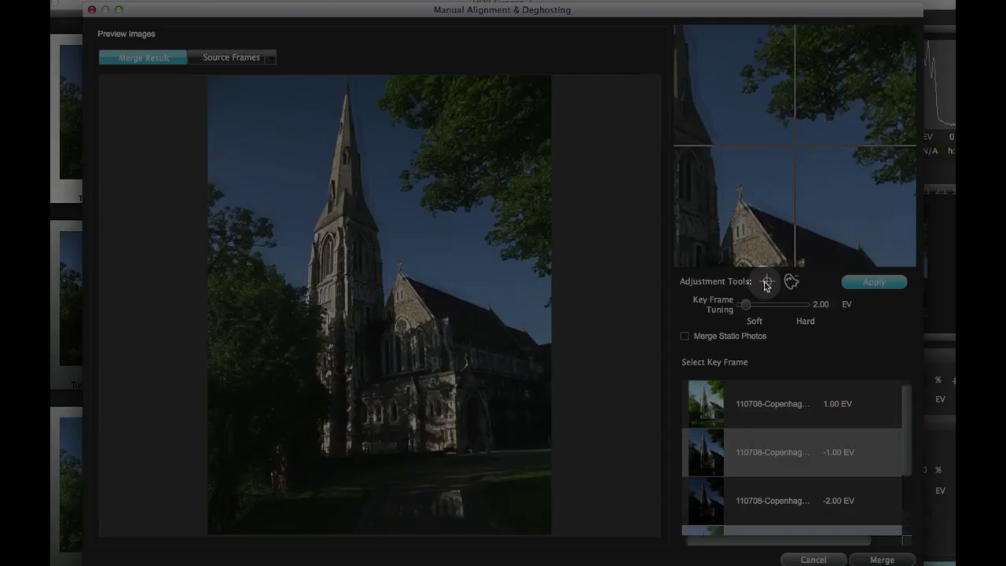
Add an alignment point on the left edge of the church spire and match it in all four exposures
left_click(766, 283)
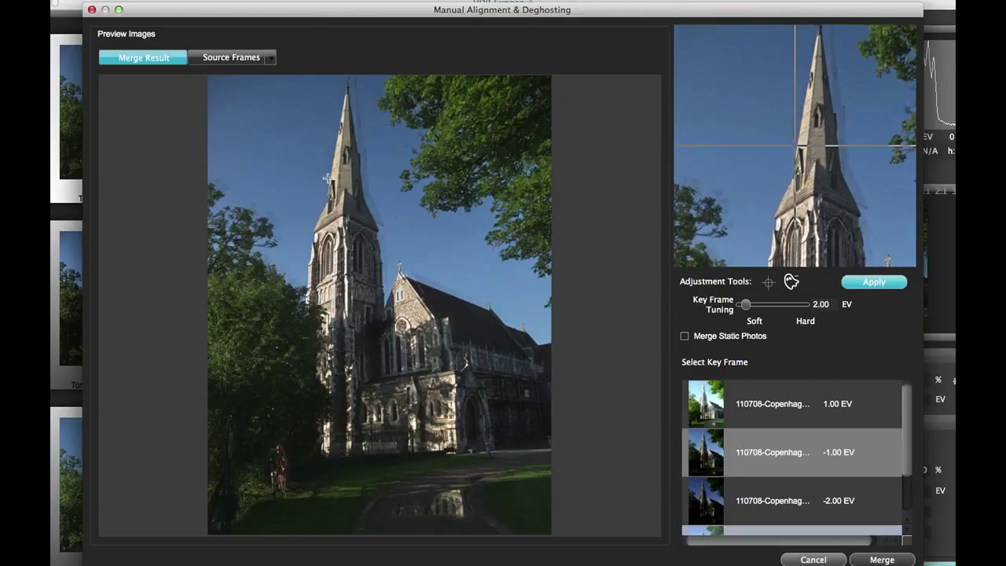
left_click(331, 181)
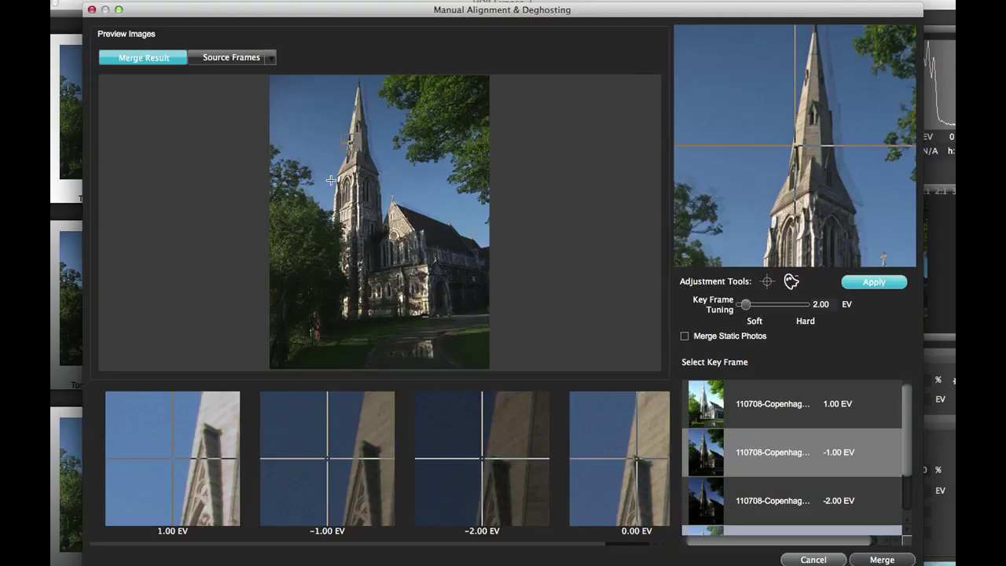
left_click_drag(209, 472, 244, 456)
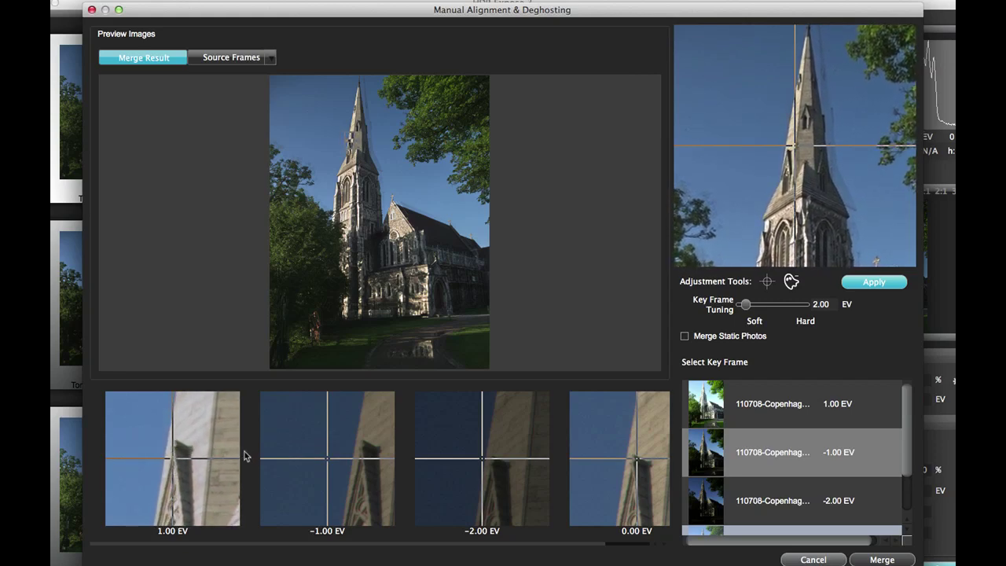
left_click_drag(383, 470, 395, 477)
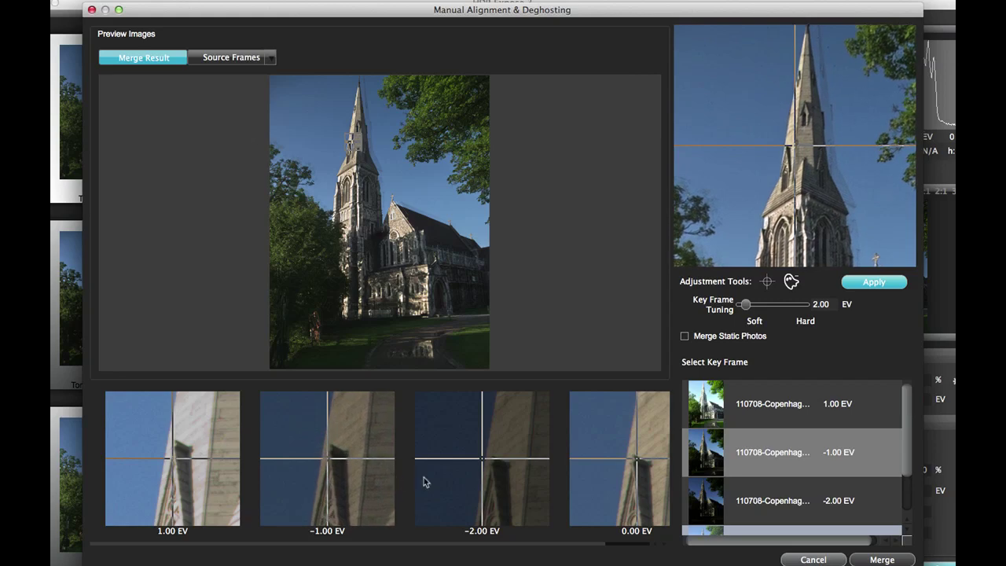
left_click_drag(510, 481, 516, 491)
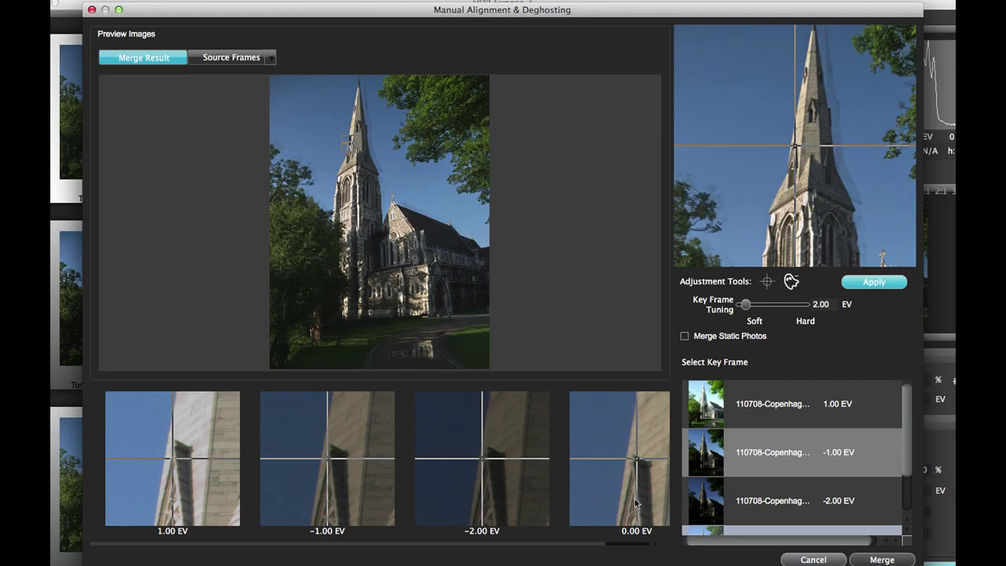
mouse_move(619, 503)
left_mouse_down()
mouse_move(607, 500)
mouse_move(611, 509)
left_mouse_up()
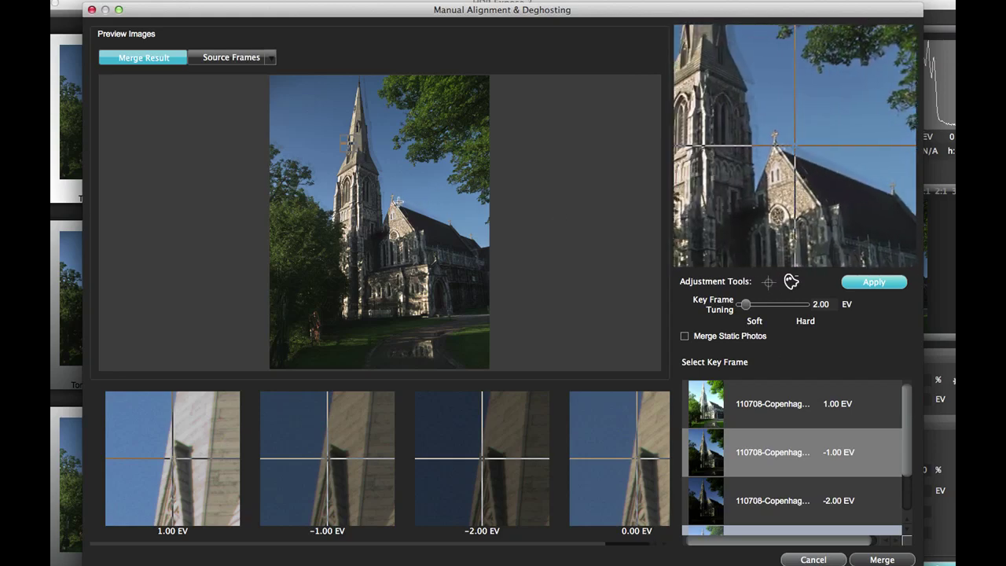
Add an alignment point on the cross above the front gable and centre it in all four exposures
left_click(392, 196)
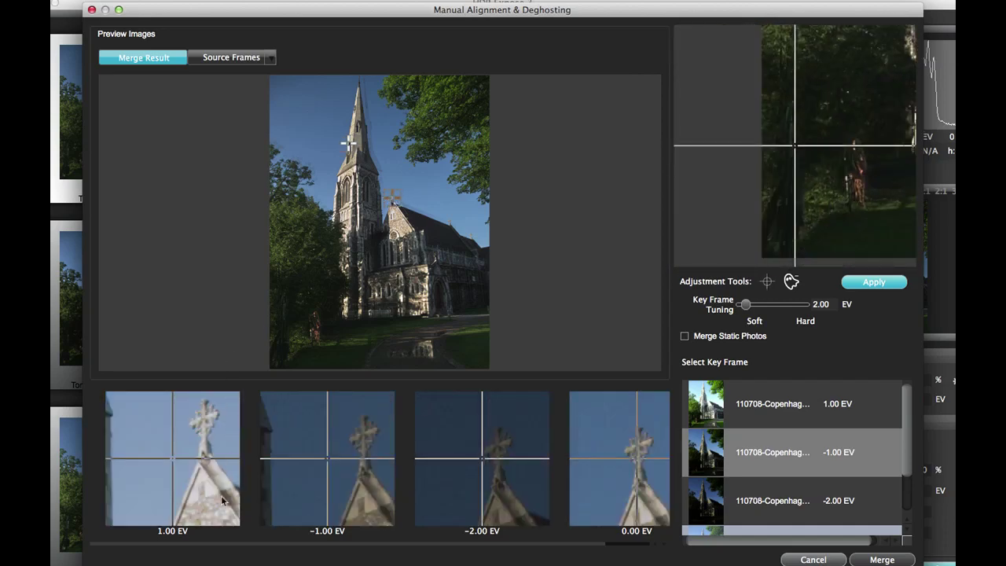
left_click_drag(208, 493, 242, 458)
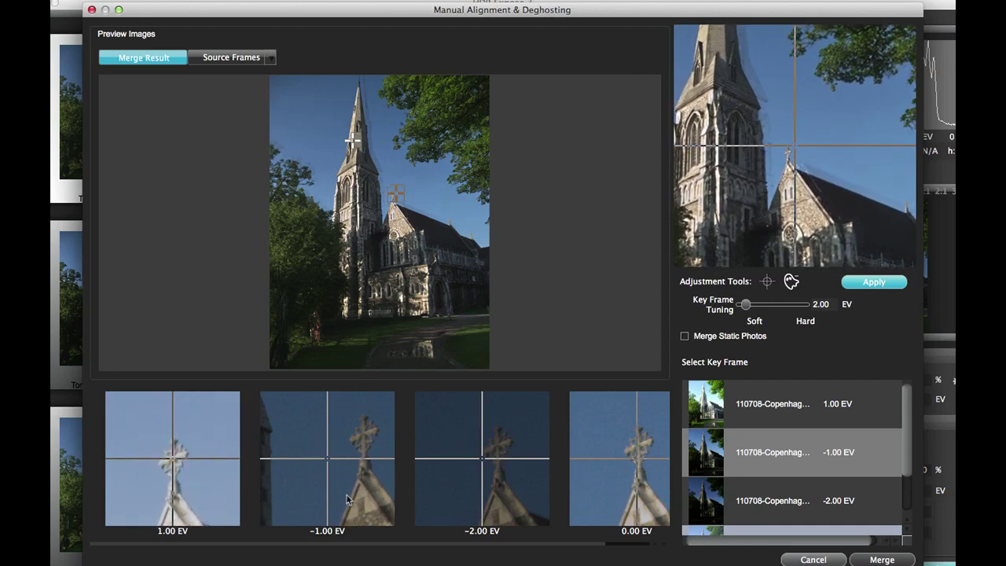
left_click_drag(348, 499, 385, 475)
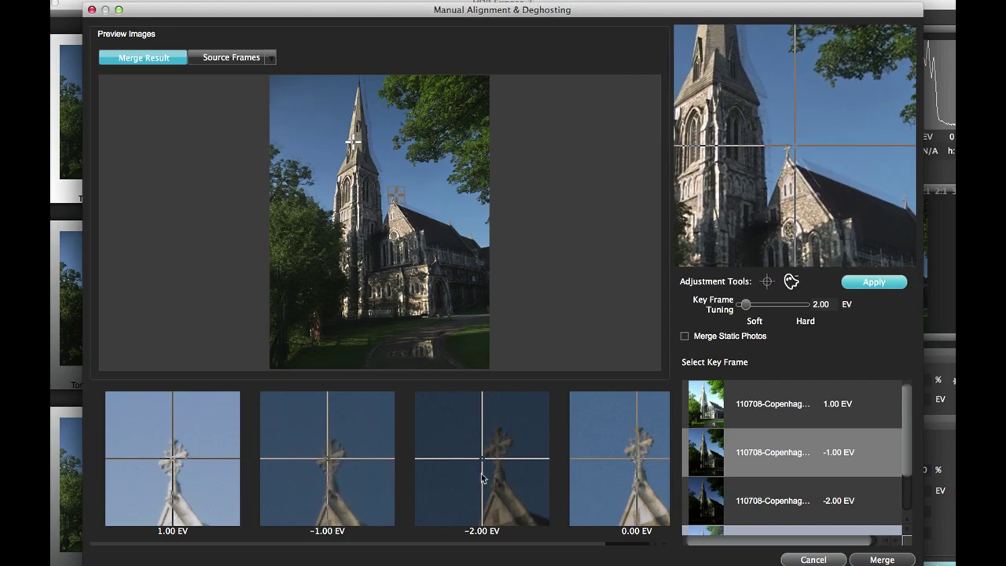
left_click_drag(483, 479, 518, 481)
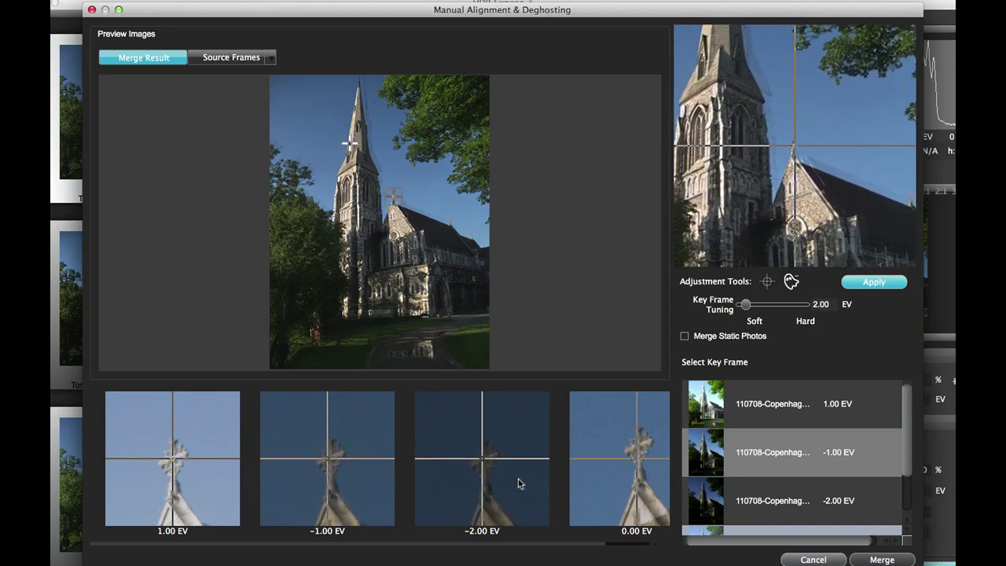
left_click_drag(610, 508, 612, 496)
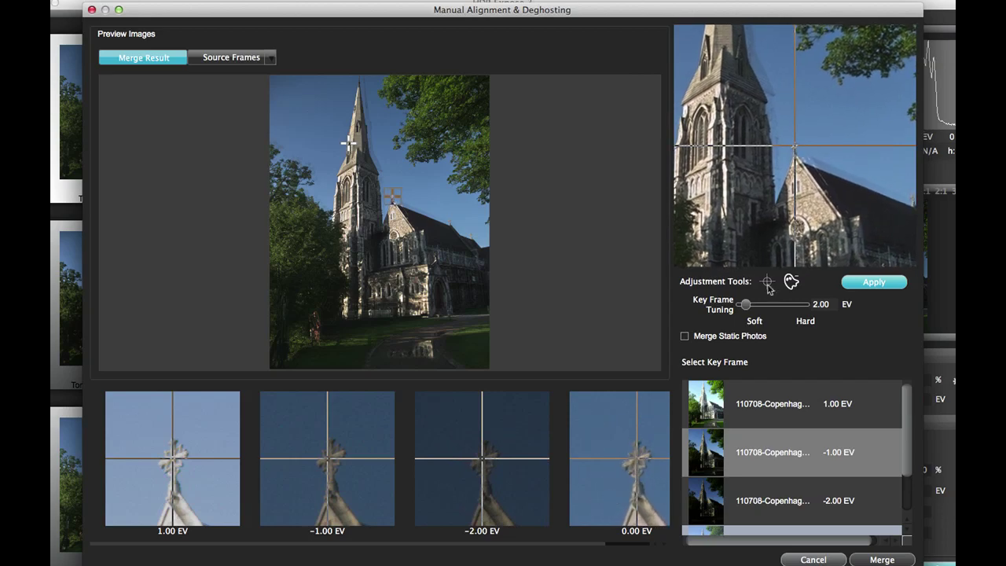
Add an alignment point on the small cross on the roof ridge and match it in all four exposures
left_click(451, 222)
left_click_drag(186, 508, 192, 471)
left_click_drag(330, 496, 340, 494)
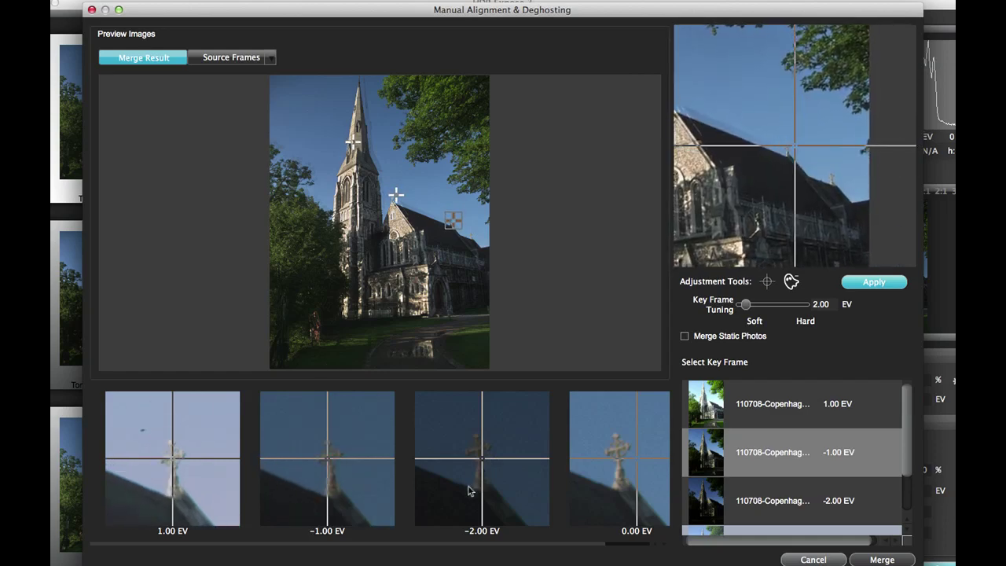
left_click_drag(461, 475, 466, 486)
left_click_drag(582, 477, 601, 487)
Add an alignment point at the sill of the small arched windows in the lower wall and match it in all four exposures
left_click(768, 280)
left_click(379, 289)
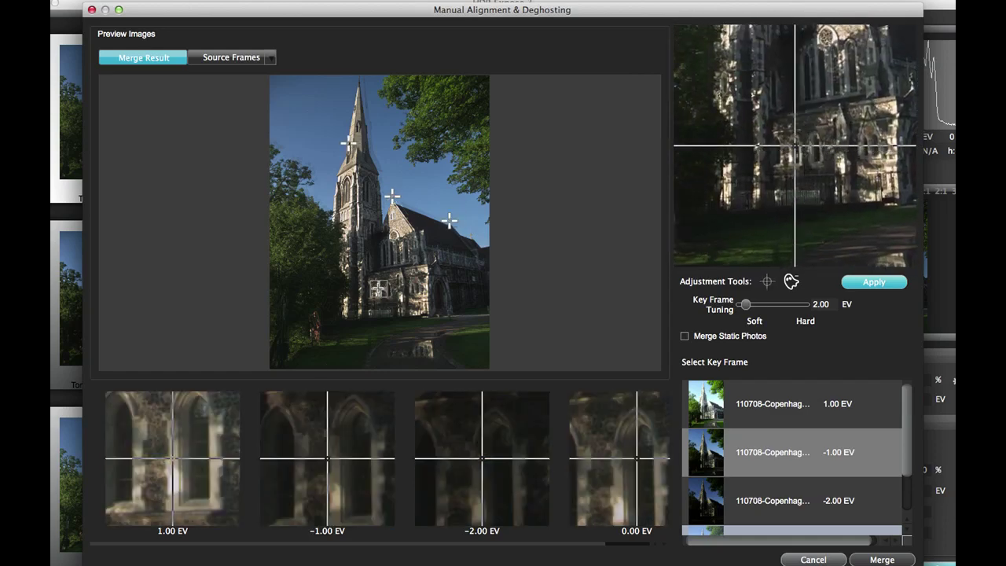
left_click_drag(188, 489, 222, 539)
left_click_drag(374, 511, 403, 559)
left_click_drag(506, 503, 534, 552)
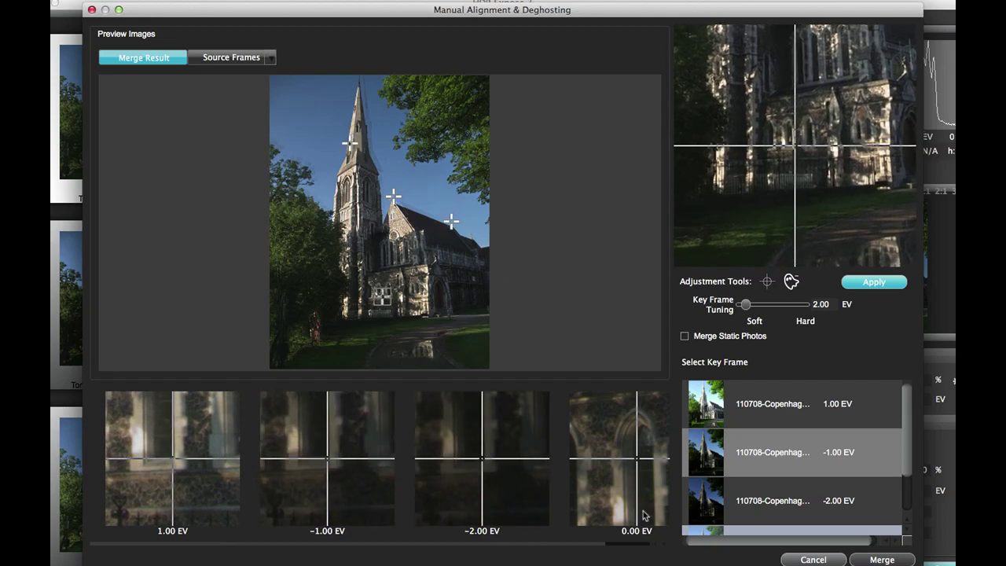
left_click_drag(645, 516, 672, 564)
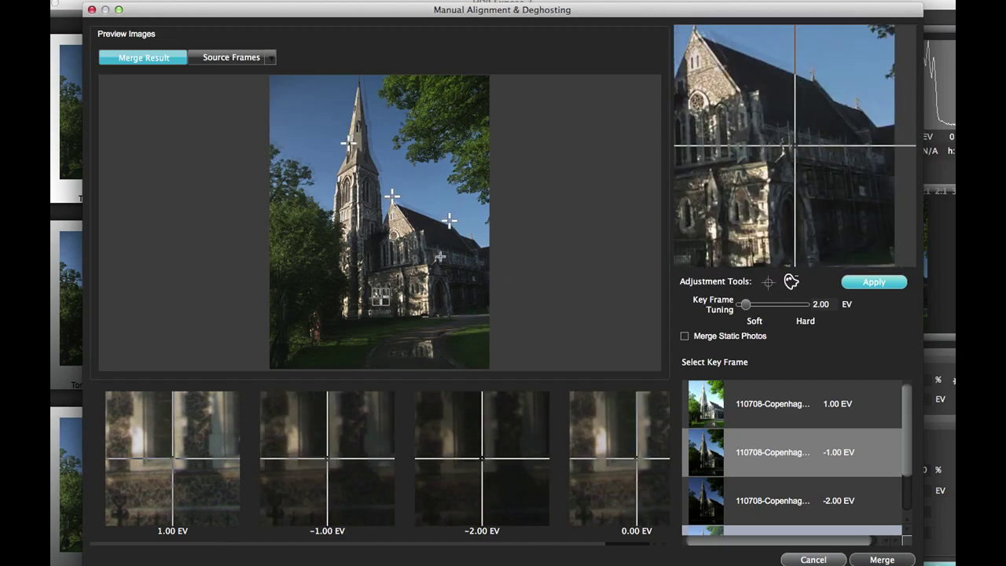
left_click(435, 259)
left_click_drag(184, 455, 195, 445)
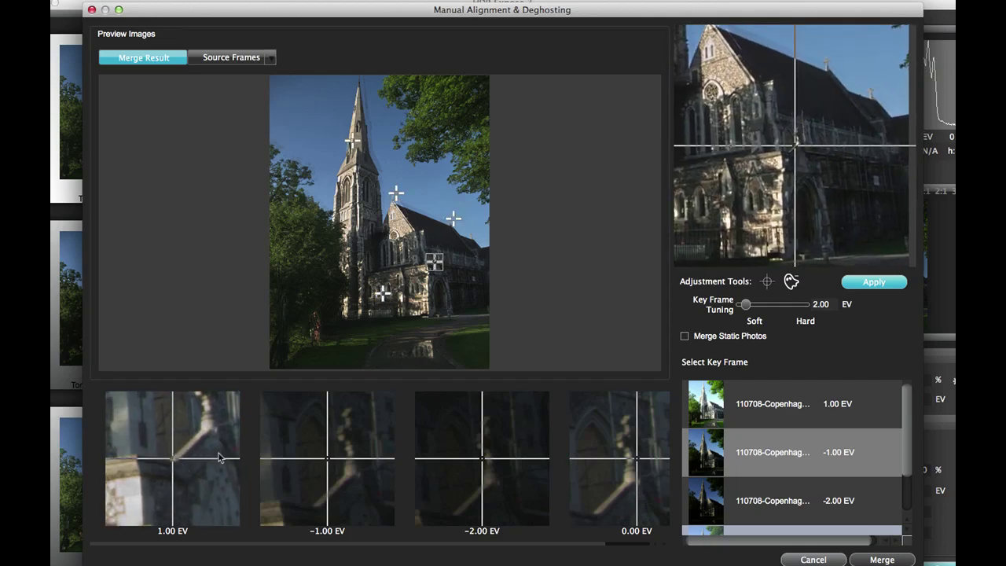
left_click_drag(328, 509, 344, 542)
left_click_drag(498, 497, 491, 544)
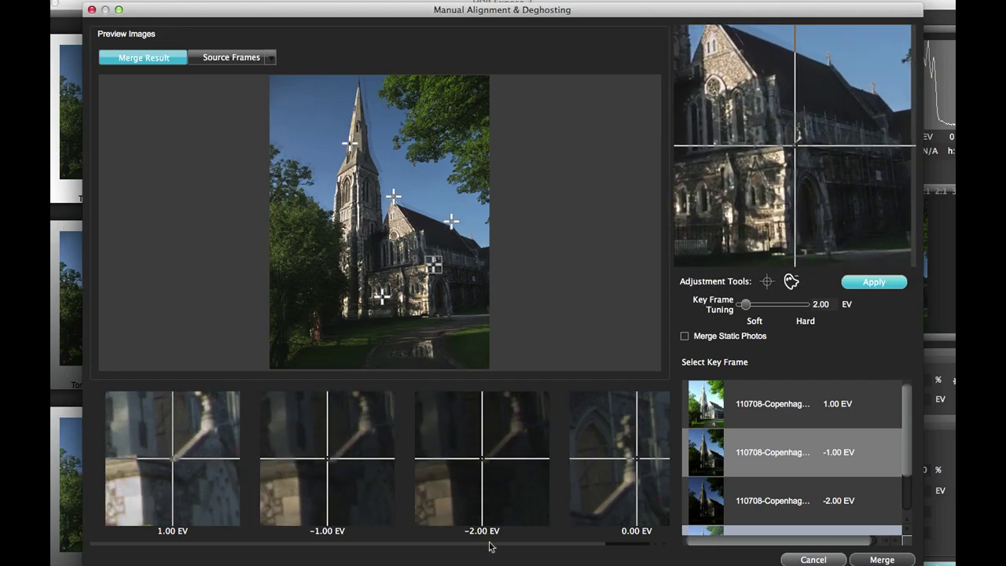
left_click_drag(616, 490, 573, 539)
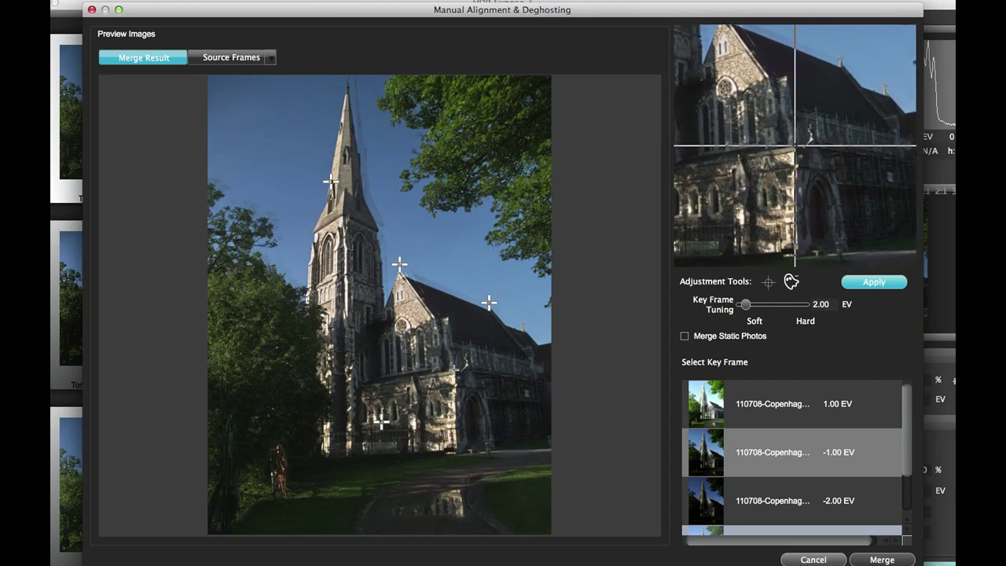
Add an alignment point on the top corner of the stone wall beside the entrance porch and match it in all four exposures
left_click(454, 368)
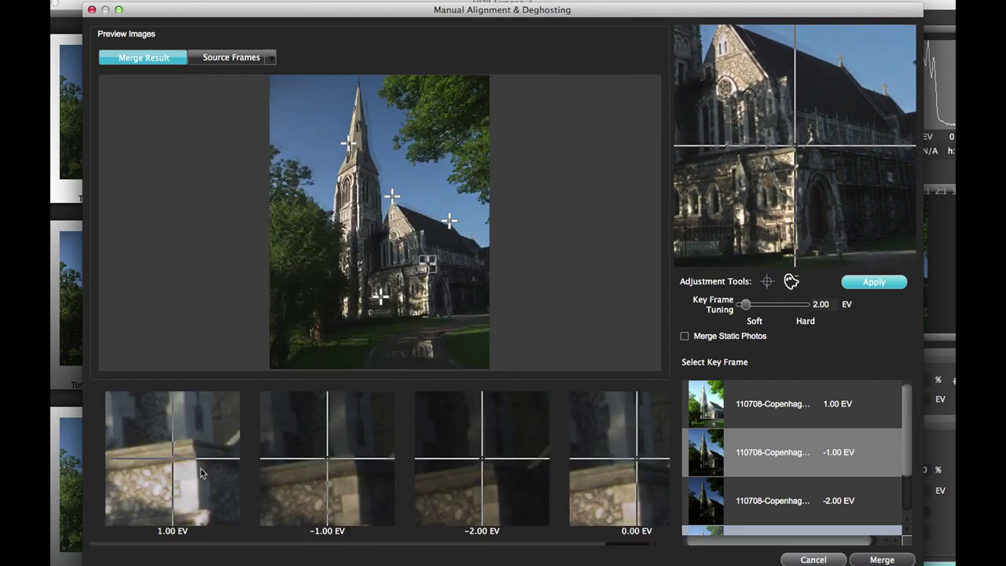
mouse_move(202, 480)
left_mouse_down()
mouse_move(218, 468)
mouse_move(243, 472)
left_mouse_up()
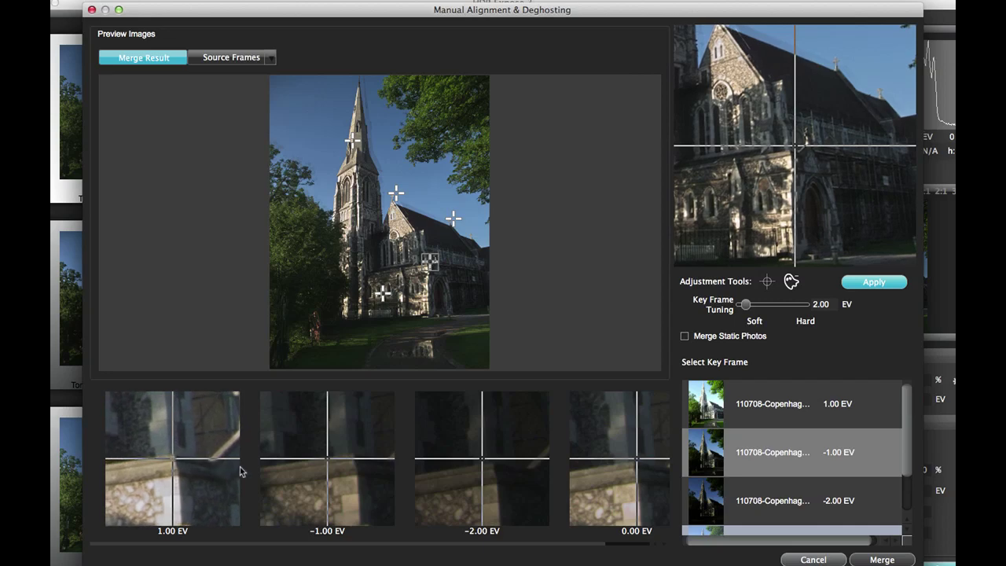
left_click_drag(362, 496, 393, 488)
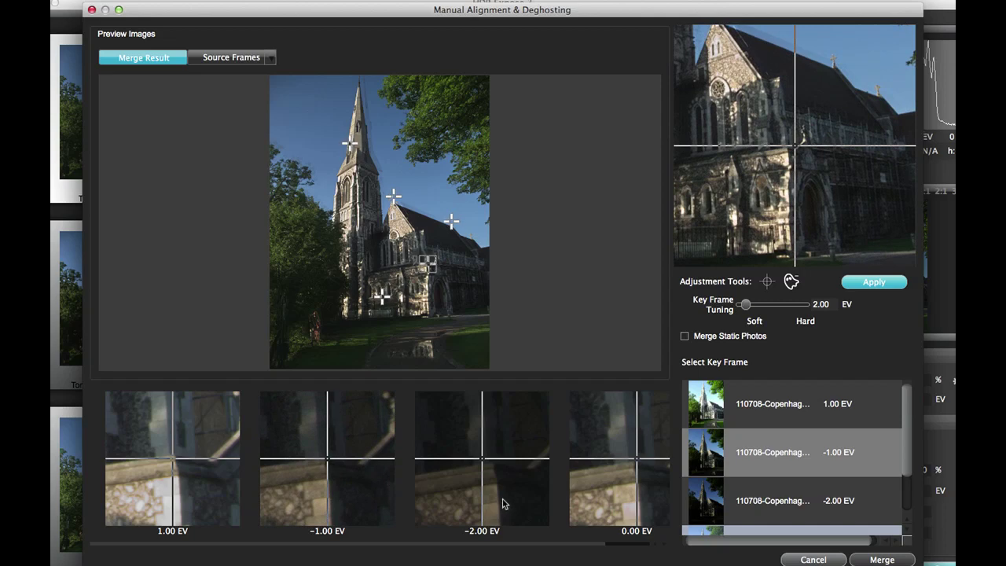
mouse_move(503, 508)
left_mouse_down()
mouse_move(514, 501)
mouse_move(515, 510)
left_mouse_up()
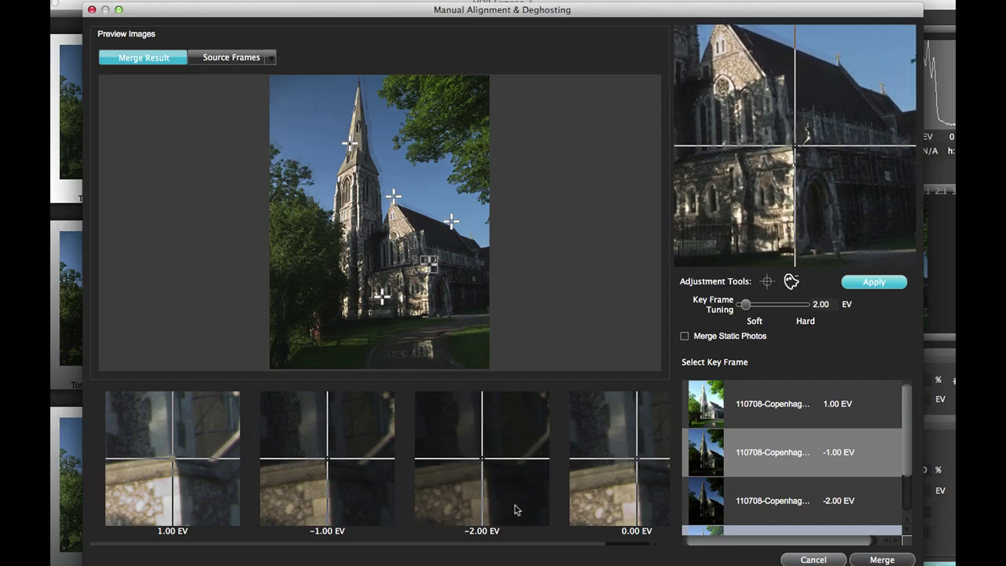
left_click_drag(634, 499, 629, 503)
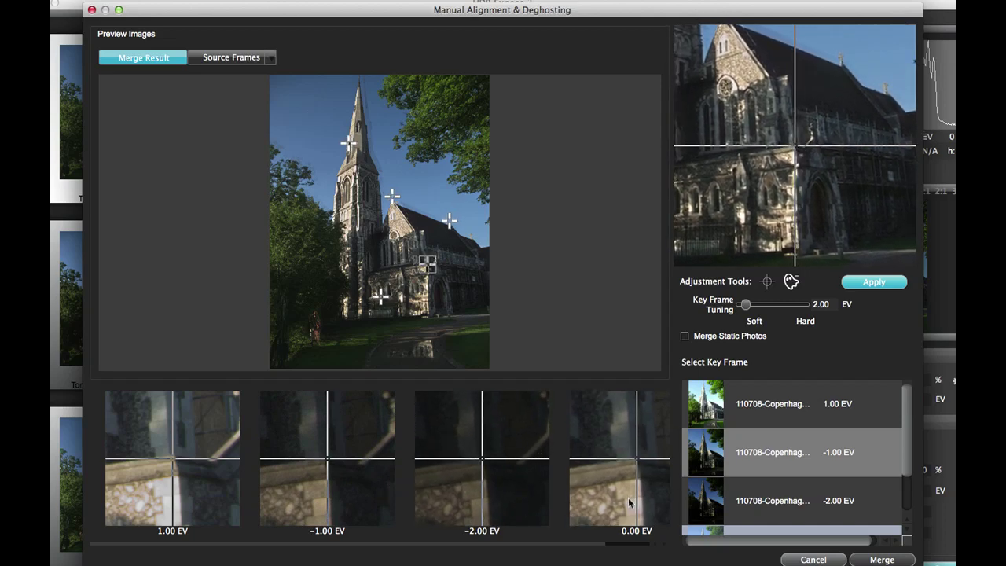
Add an alignment point on the round gable window, match it in all four exposures, and apply the alignment points to the merge preview
left_click(769, 282)
left_click(394, 236)
left_click_drag(199, 451, 212, 450)
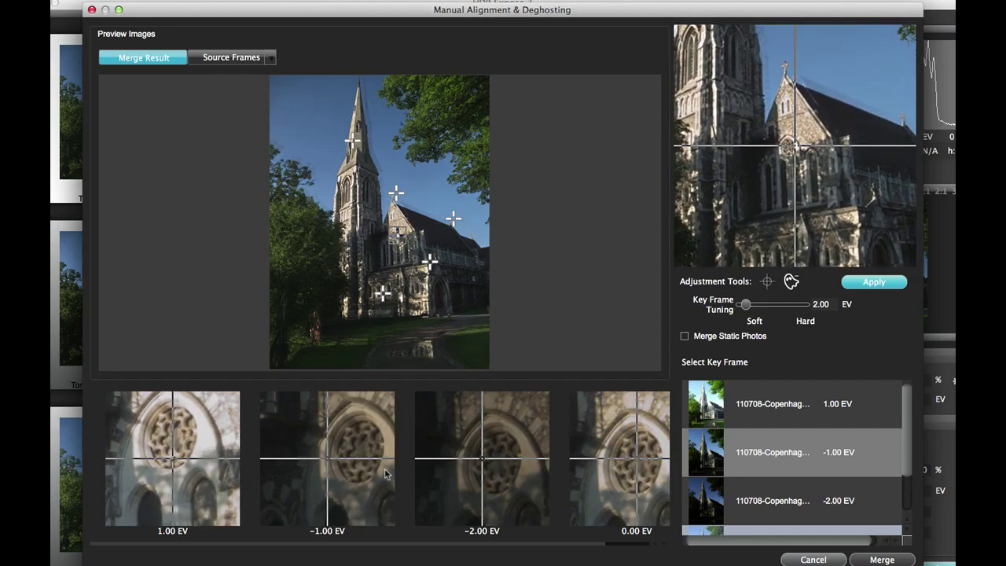
left_click_drag(389, 475, 409, 512)
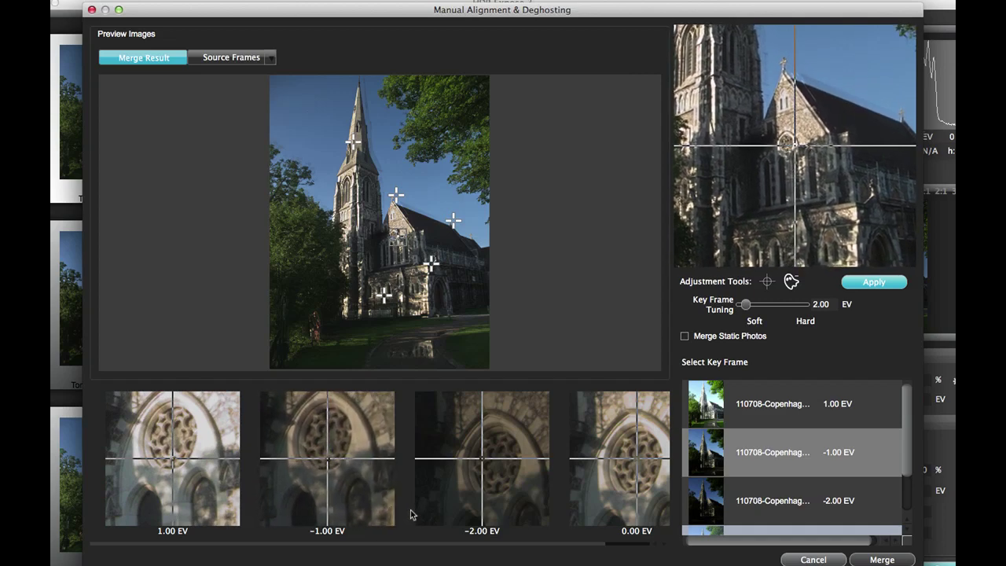
left_click_drag(528, 495, 541, 521)
left_click_drag(605, 491, 627, 510)
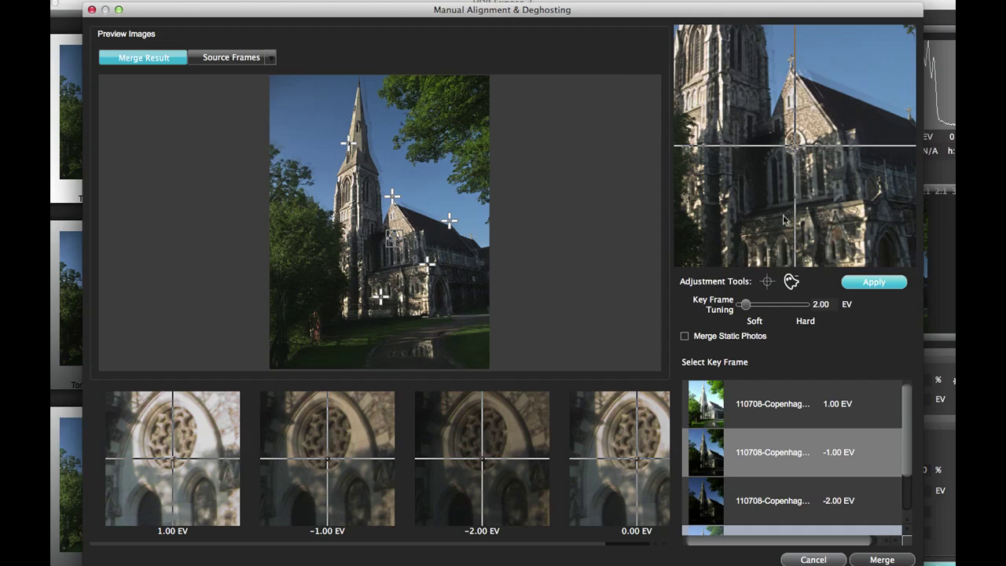
left_click(872, 283)
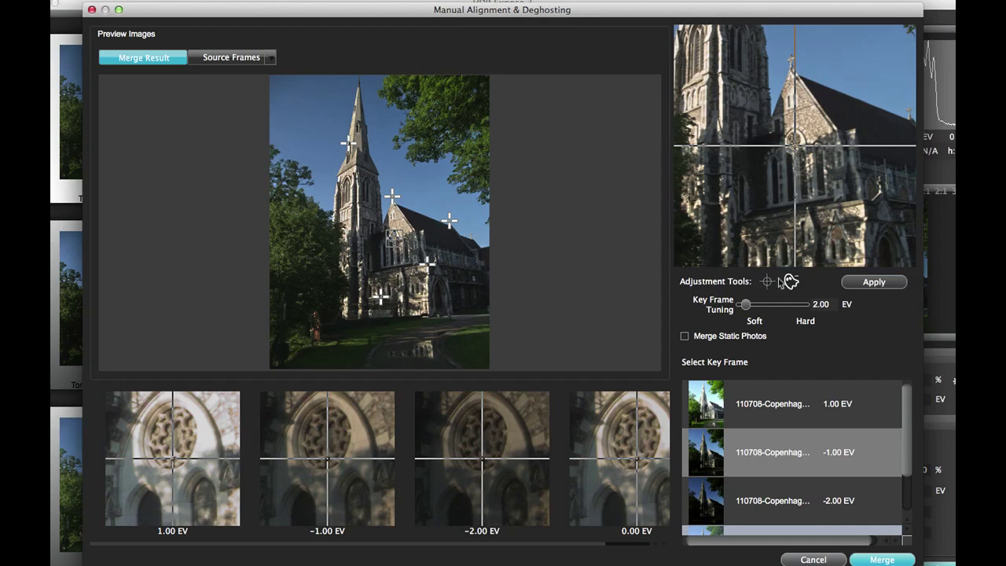
Add alignment points on the stone corner at the roof's edge and on the puddle reflection in the path, matching them across the exposures
left_click(421, 229)
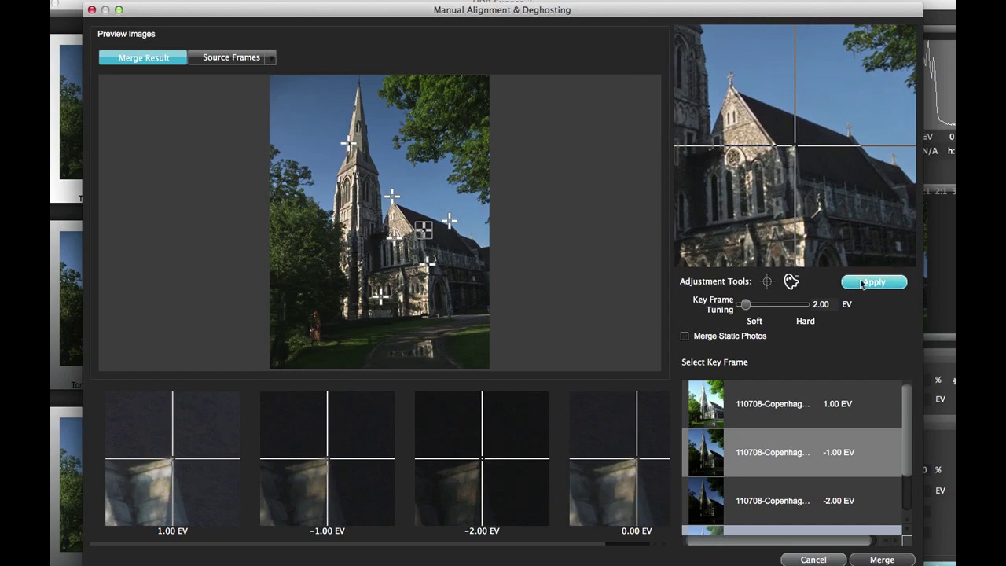
left_click(423, 343)
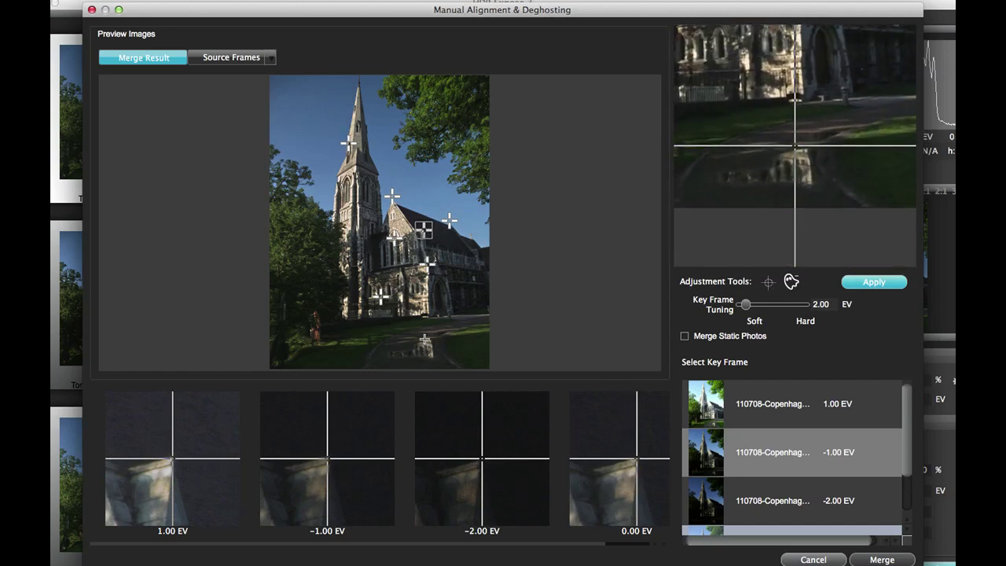
left_click(453, 517)
left_click(578, 521)
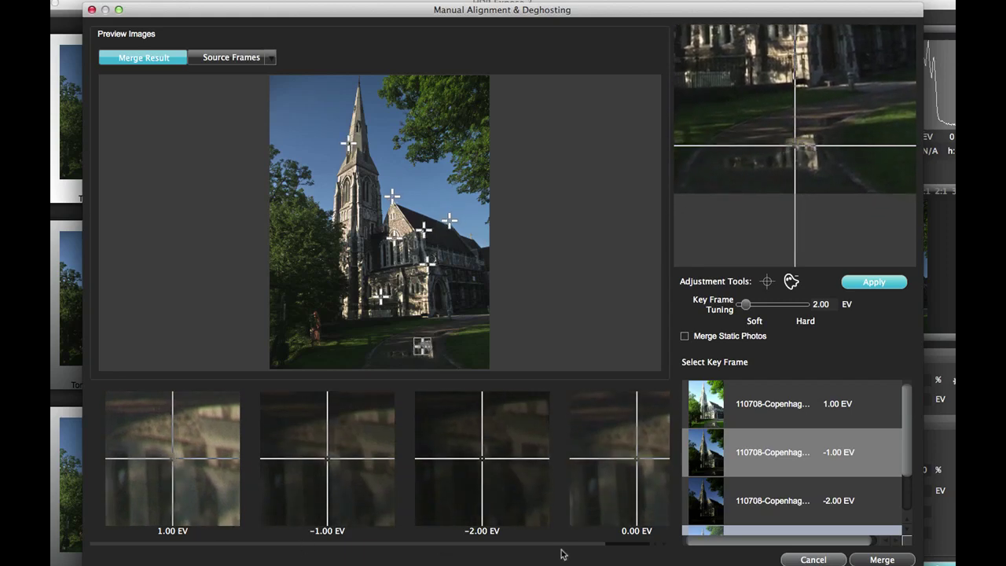
Apply the alignment points to the merge preview and merge the church exposures into an HDR image
left_click(596, 303)
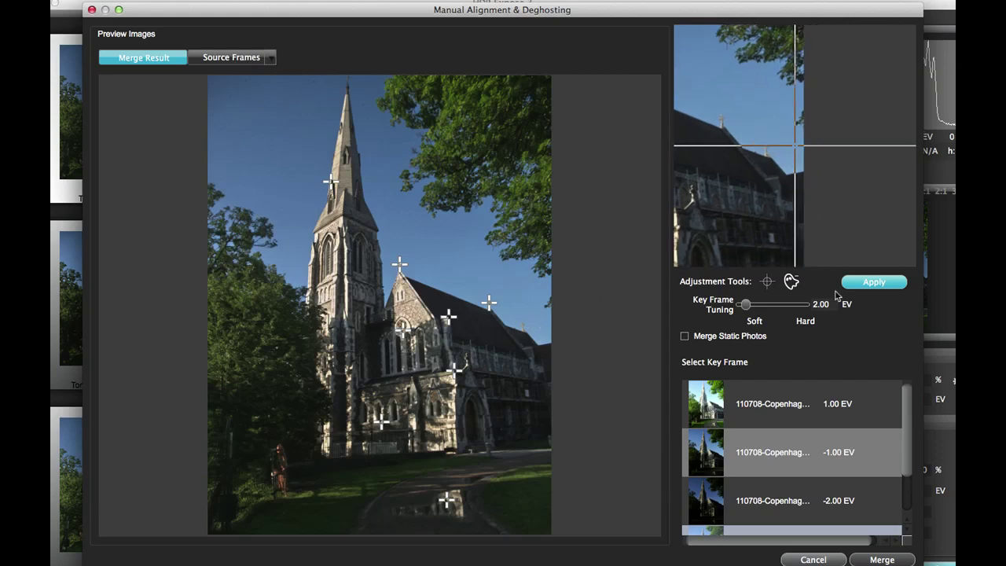
left_click(872, 285)
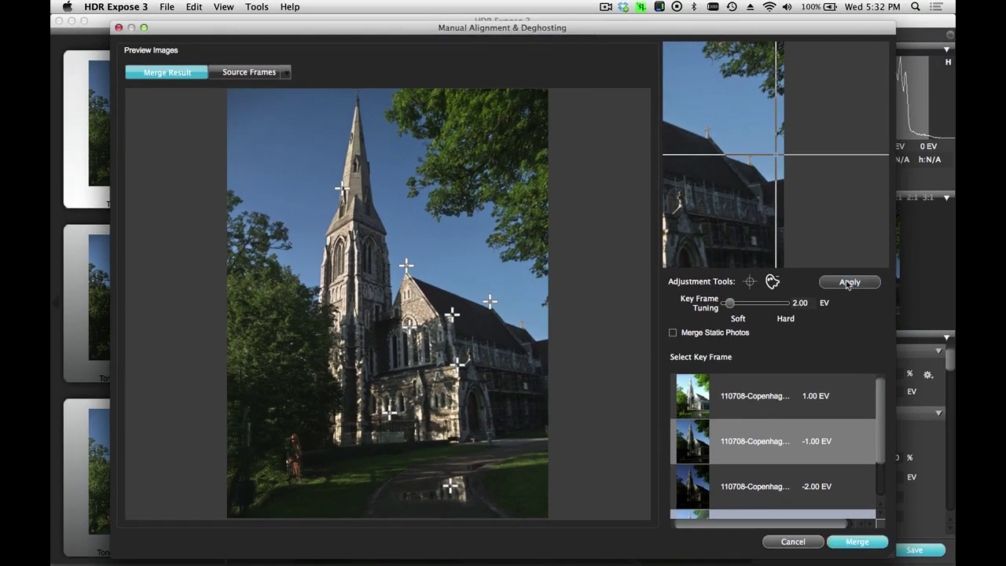
left_click(857, 542)
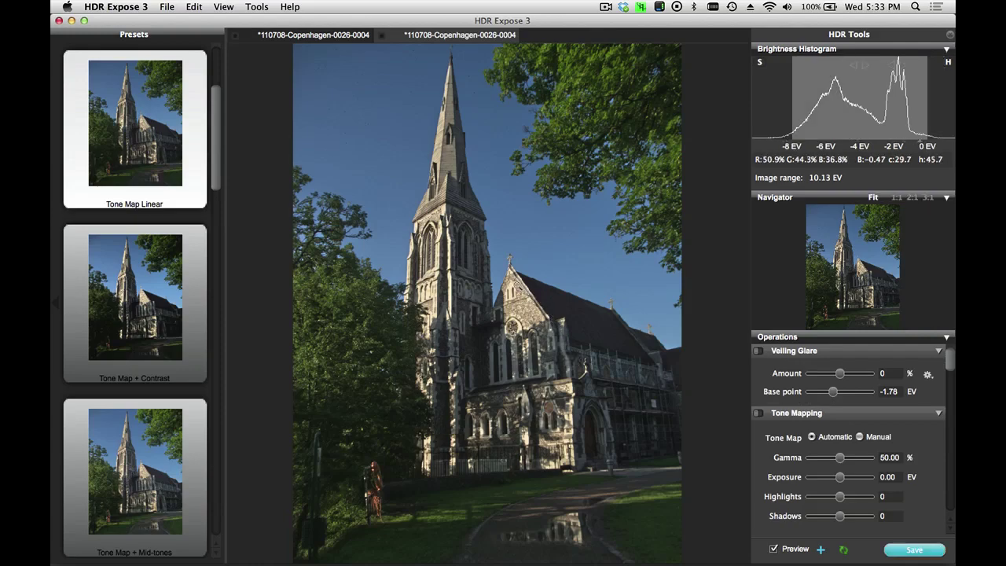
Compare the gable and tower detail at 1:1 between the open Copenhagen church merges
left_click(515, 287)
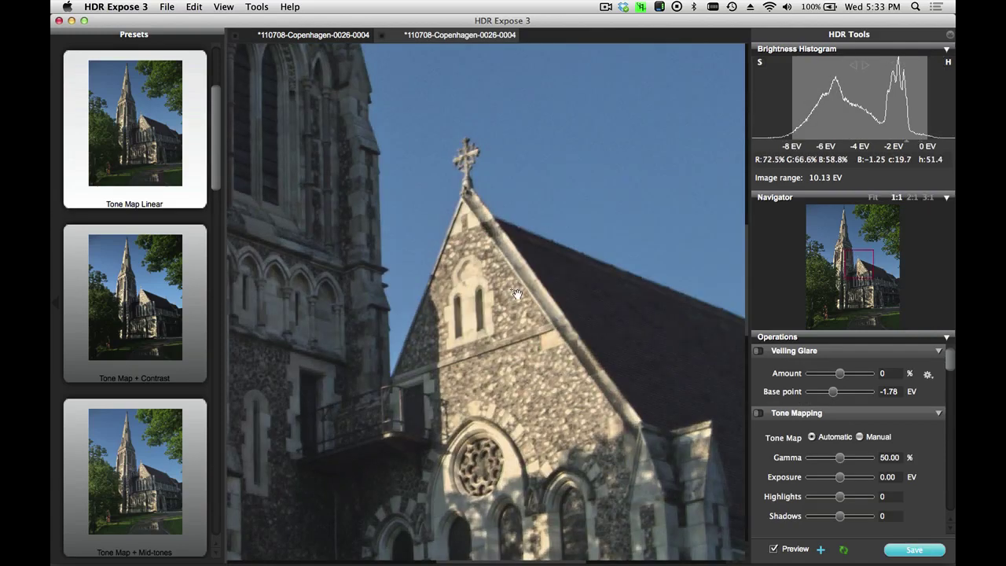
left_click_drag(843, 239, 837, 277)
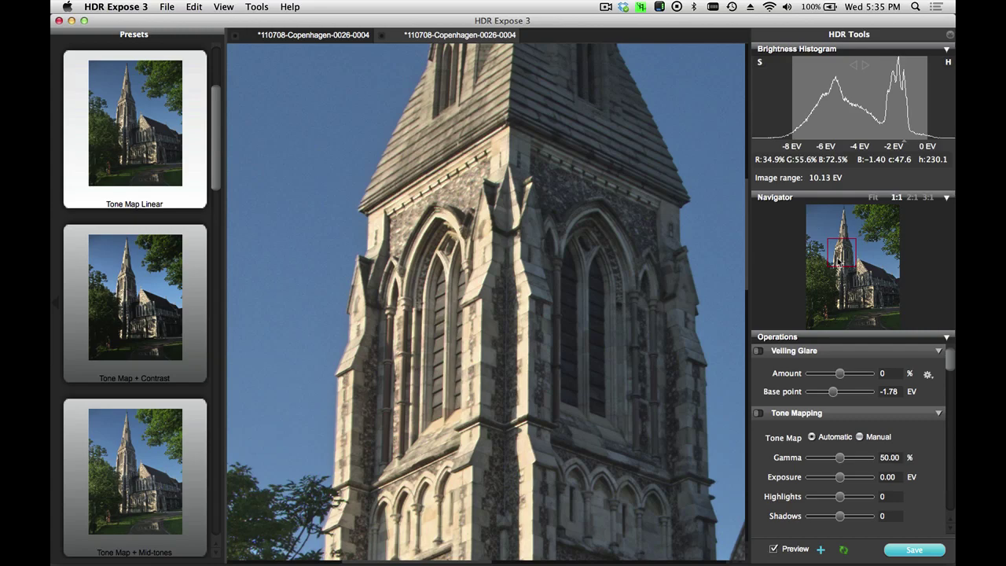
left_click(420, 38)
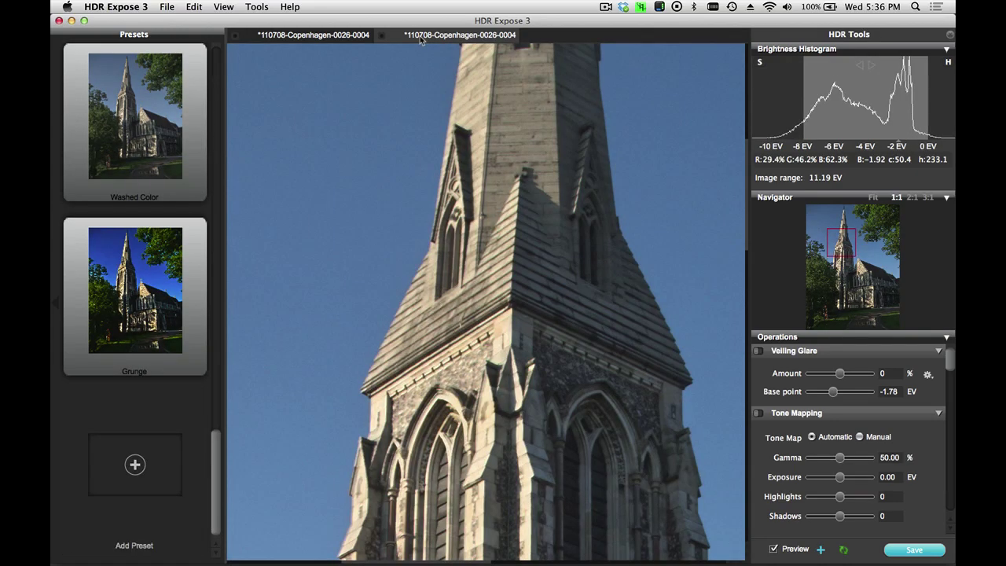
left_click(343, 37)
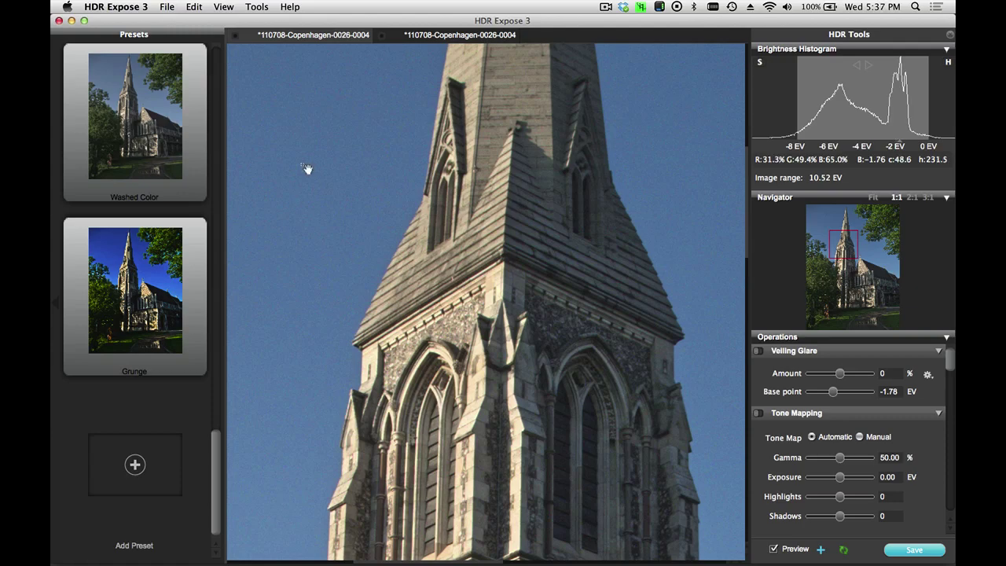
Switch to Preview and step through the living-room exposures from _93A2081.CR2 down to _93A2075.CR2
key("super+Tab")
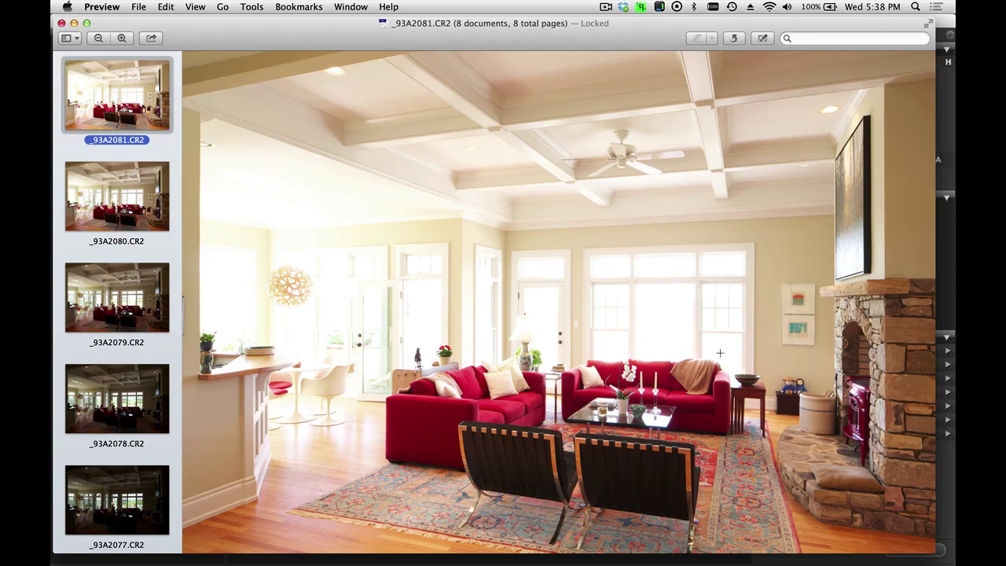
key("Down")
key("Up")
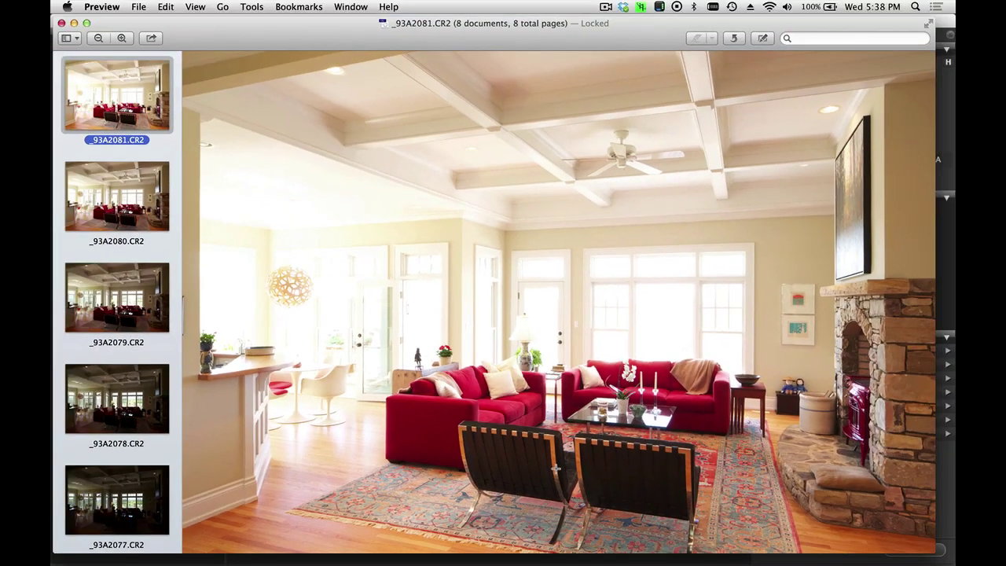
key("Down")
key("Down")
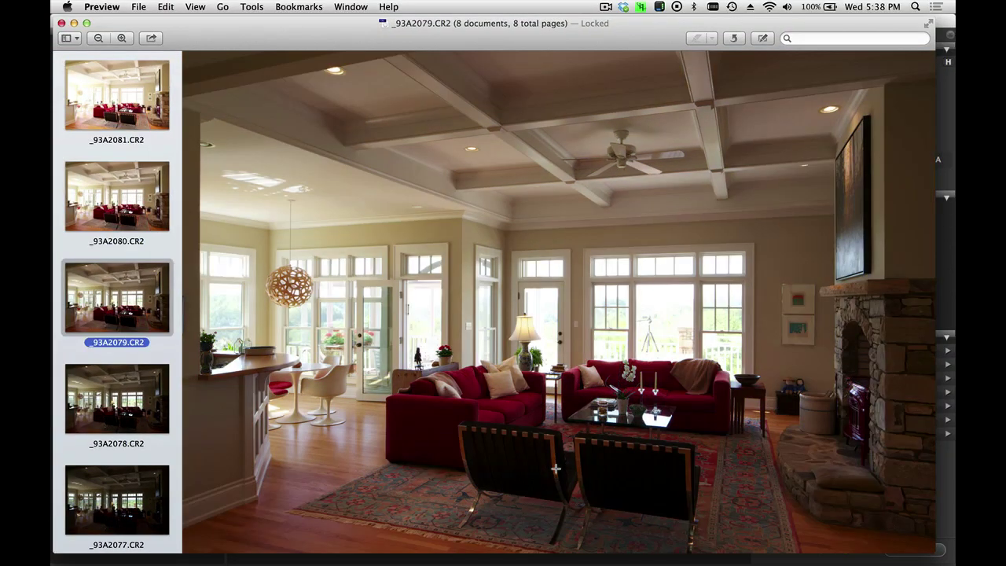
key("Down")
key("Down")
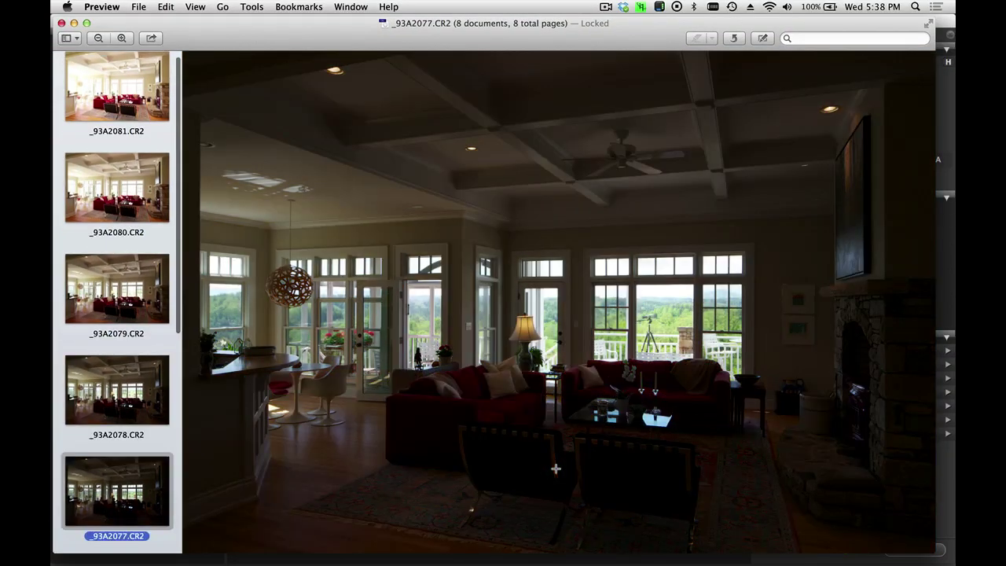
key("Down")
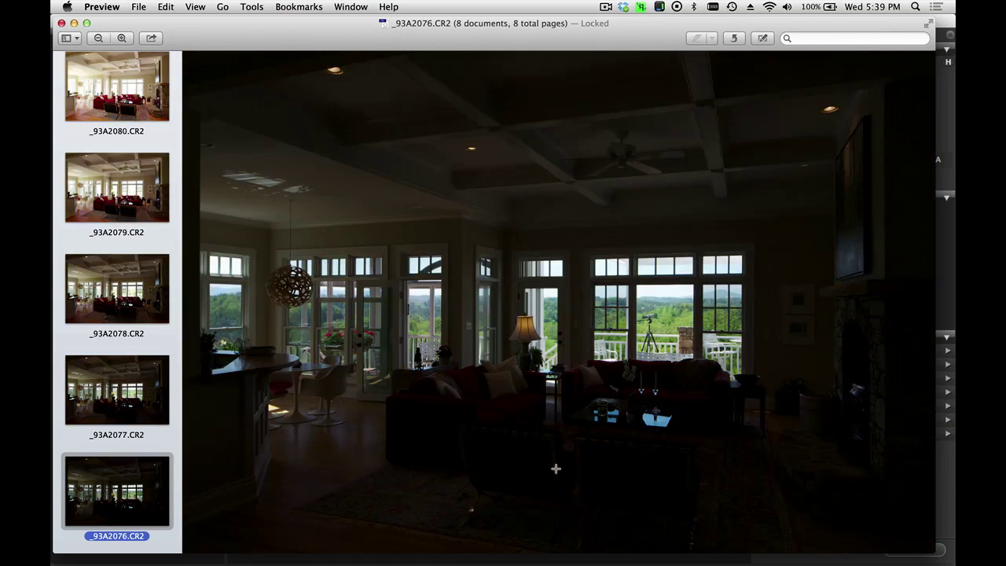
key("Down")
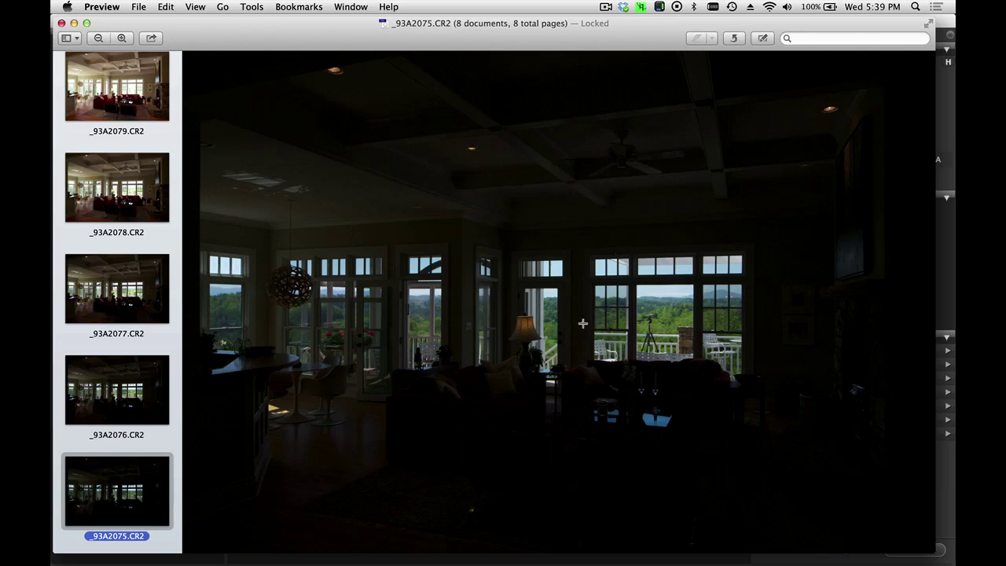
Return to the brightest living-room exposure, _93A2081.CR2, and close the Preview window
key("Up")
key("Up")
key("Up")
key("Up")
key("Up")
key("Up")
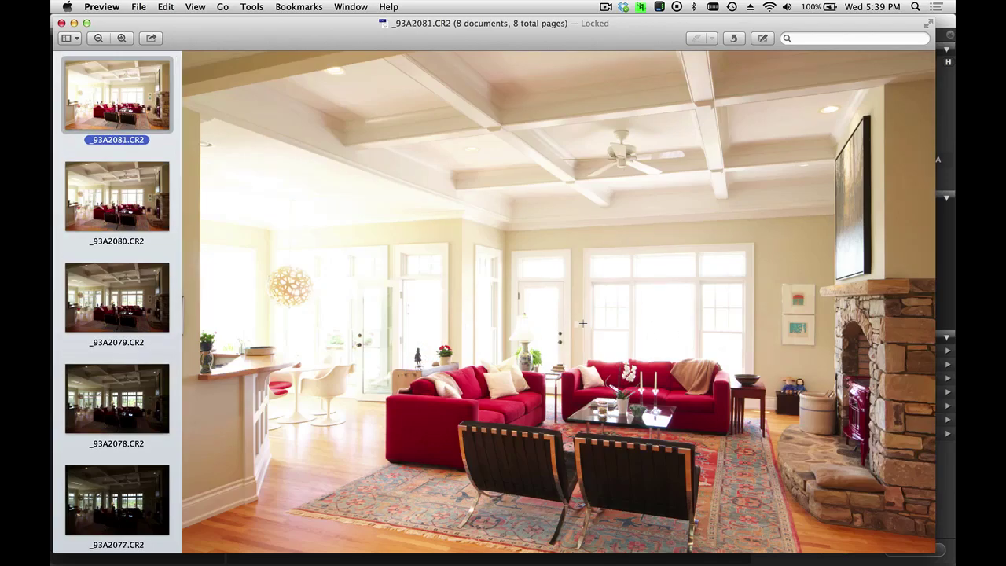
left_click(62, 23)
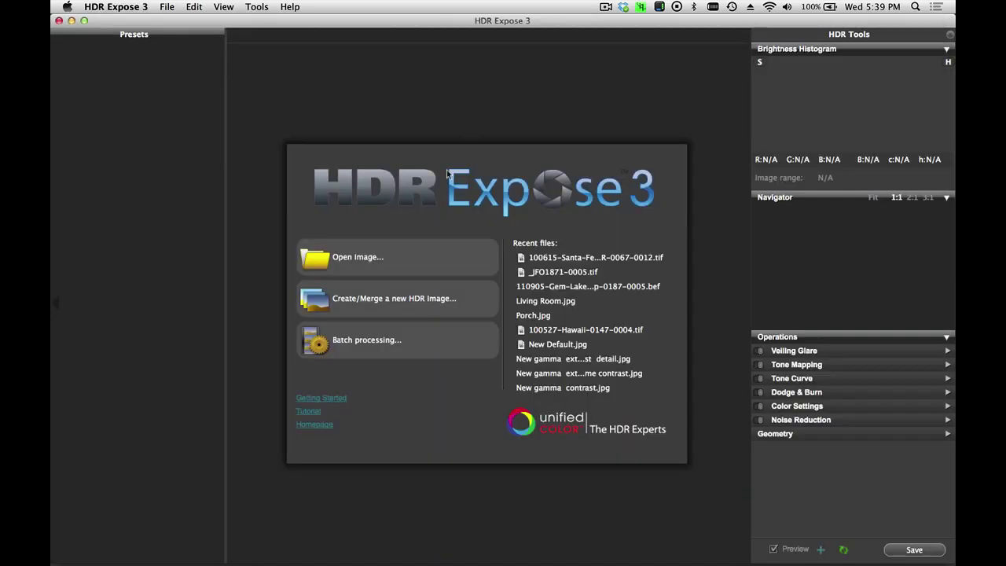
Start a new HDR merge in HDR Expose 3 and select the eight-frame living-room stack
left_click(397, 295)
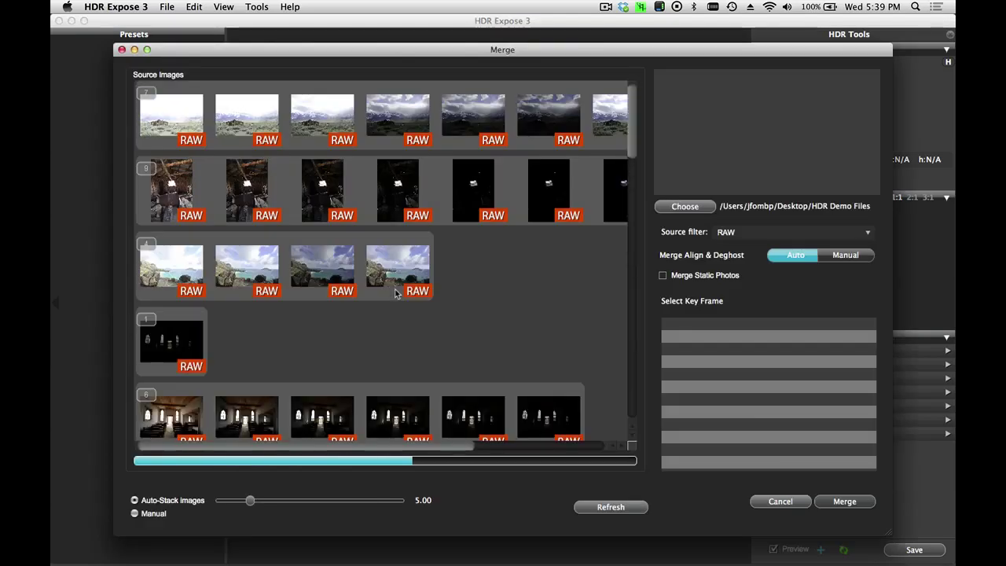
scroll(457, 246, "down", 15)
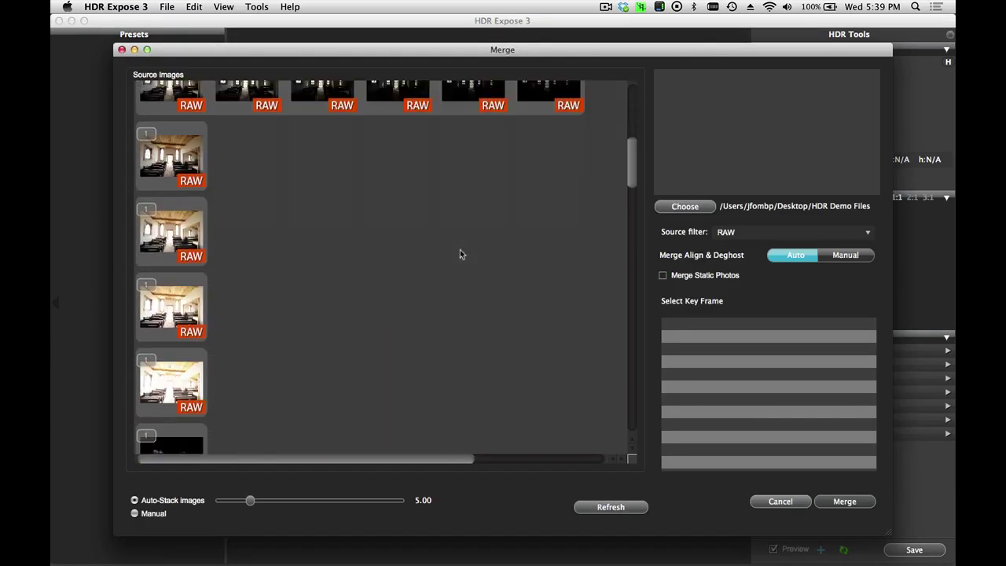
scroll(461, 253, "down", 10)
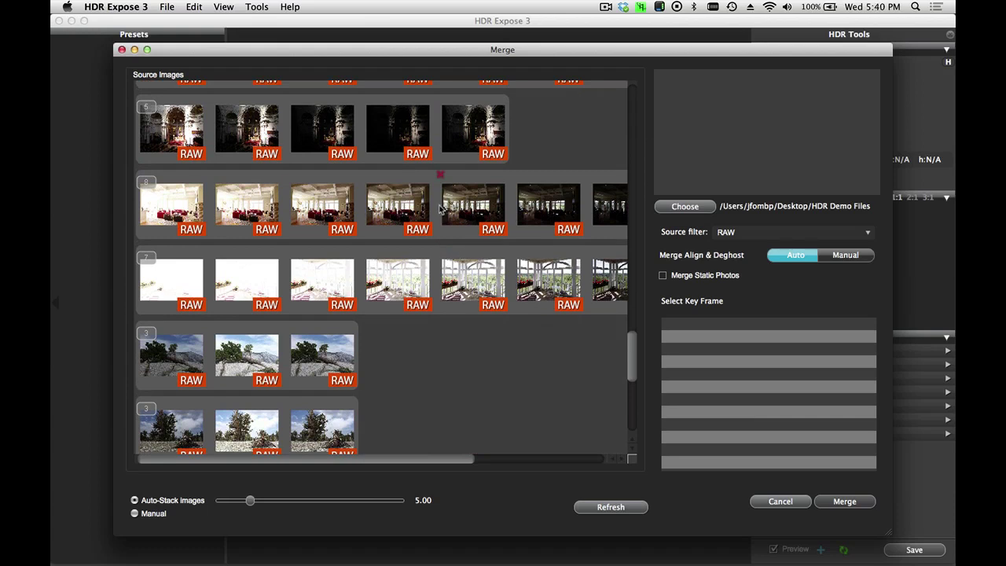
left_click(441, 208)
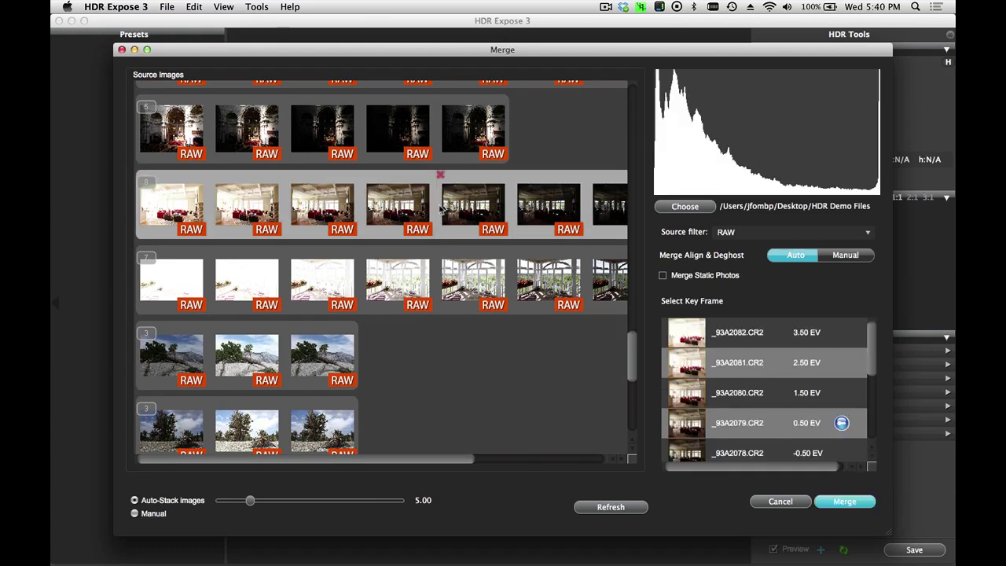
Enable Merge Static Photos and merge the living-room stack with _93A2079.CR2 as key frame
left_click(664, 276)
left_click(768, 417)
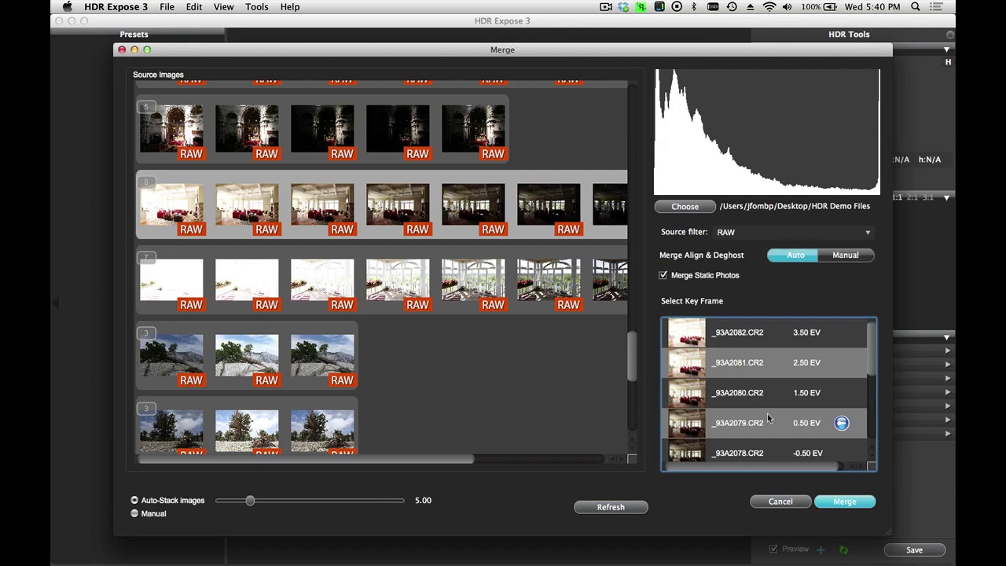
left_click(844, 504)
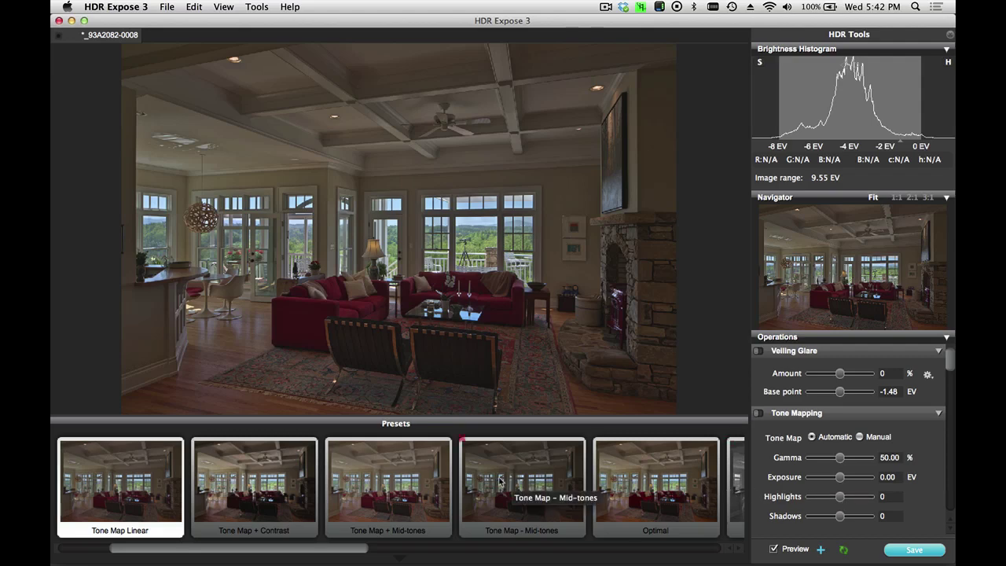
Apply the Reset preset to the merged living-room image
scroll(488, 477, "left", 1)
scroll(488, 477, "left", 5)
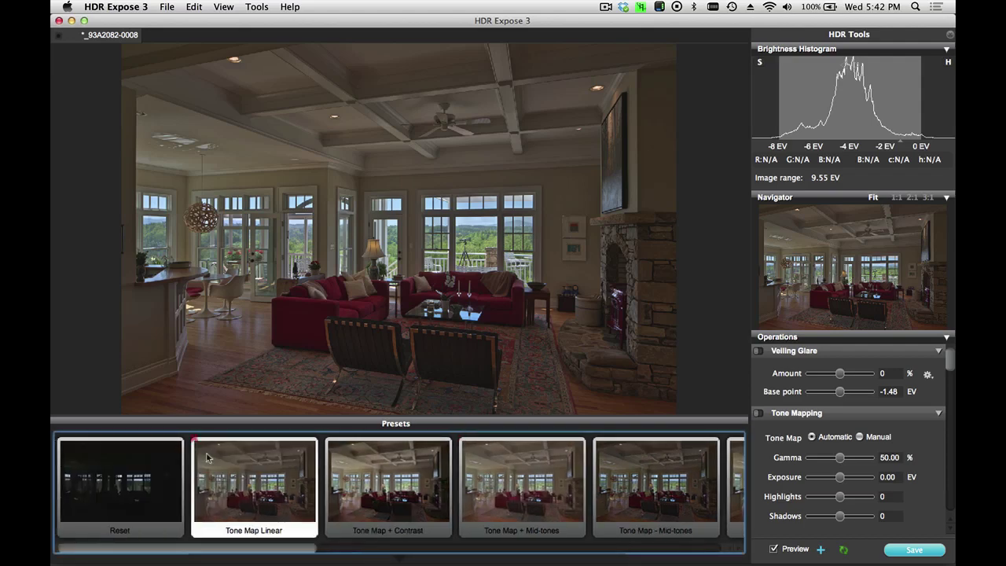
left_click(129, 487)
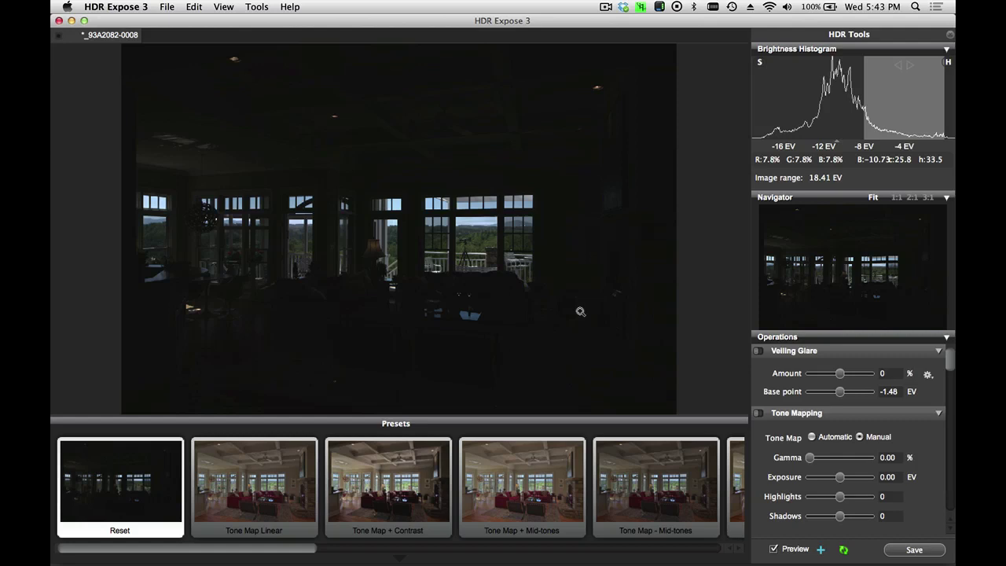
Shift the histogram's viewing range to the deepest shadows and inspect the black chair back at 1:1
left_click(898, 66)
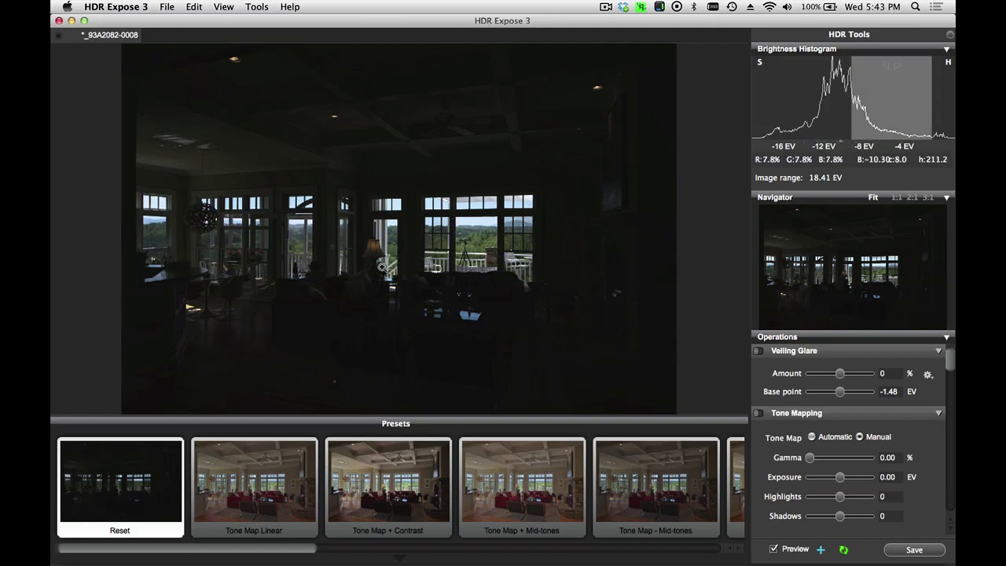
left_click_drag(898, 97, 764, 96)
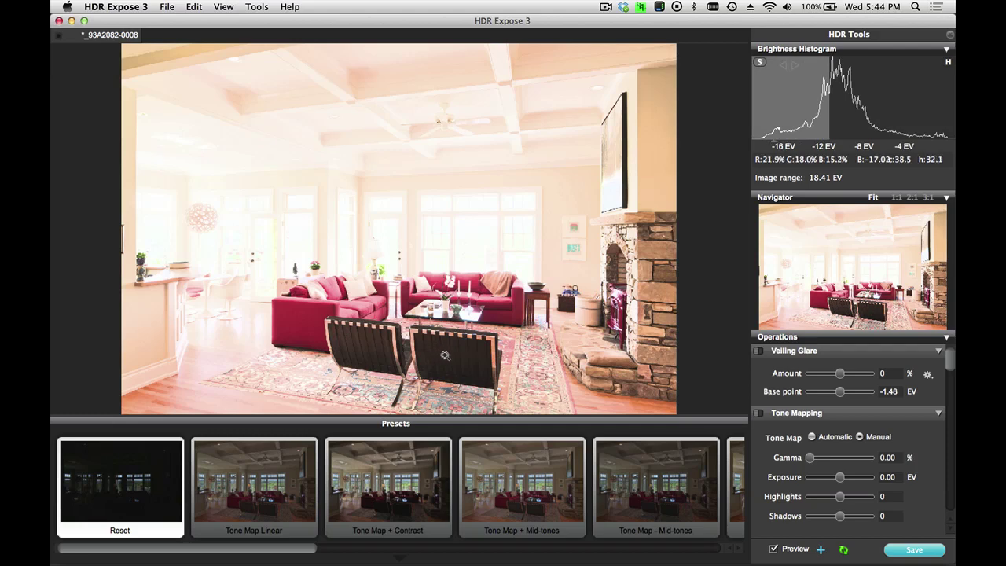
left_click(445, 355)
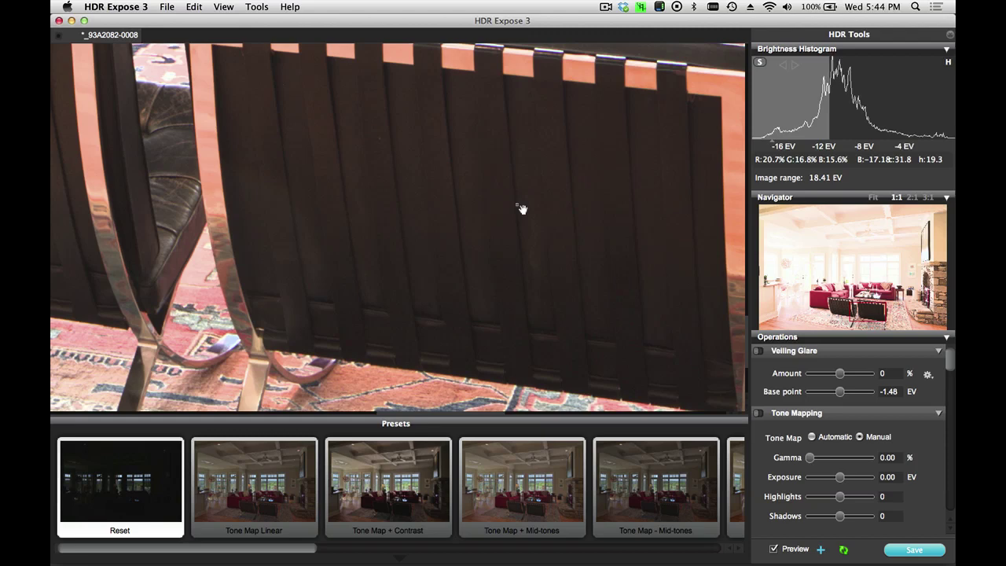
Shift the histogram's viewing range toward the highlights and inspect the telescope and landscape through the windows at 1:1
left_click_drag(792, 71, 863, 70)
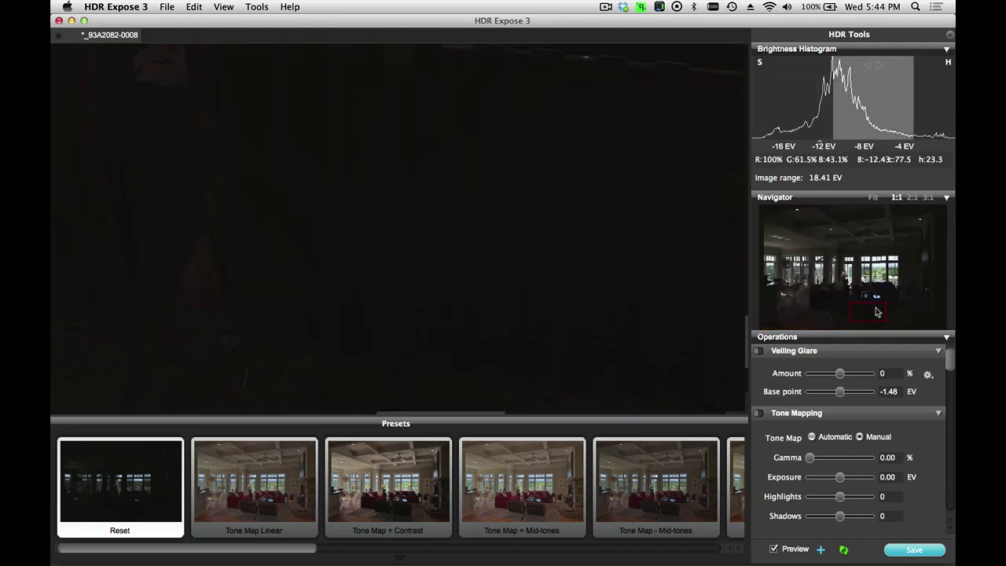
left_click_drag(877, 312, 887, 267)
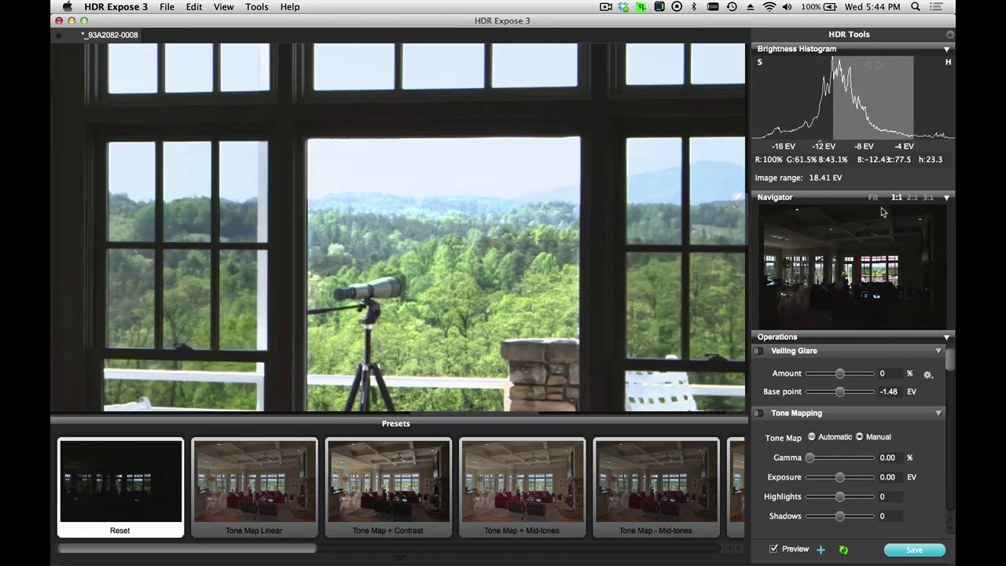
left_click_drag(868, 86, 902, 81)
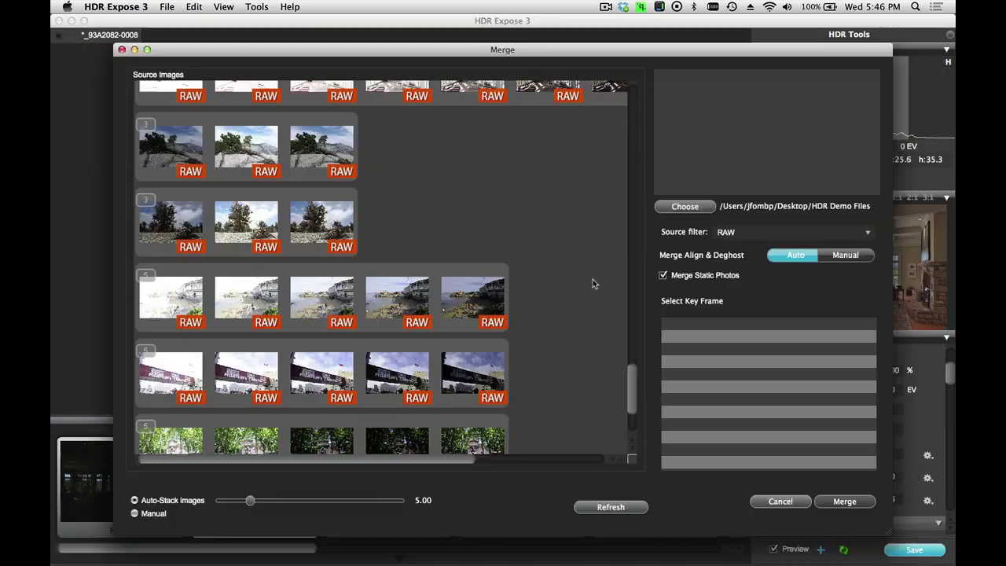
Select the living-room stack again in the Merge source images, keeping Merge Static Photos enabled
scroll(593, 279, "down", 3)
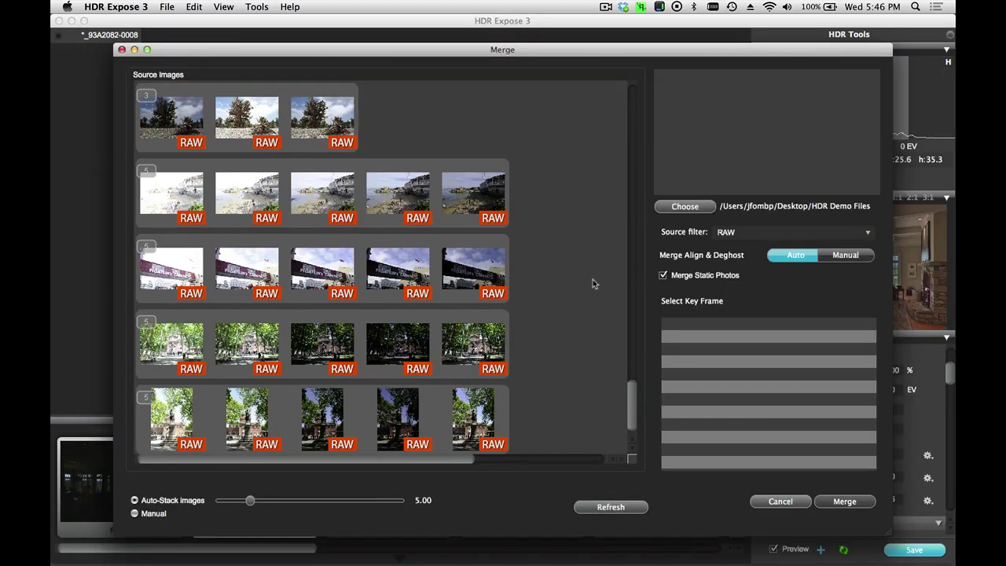
scroll(593, 279, "up", 3)
scroll(593, 281, "up", 3)
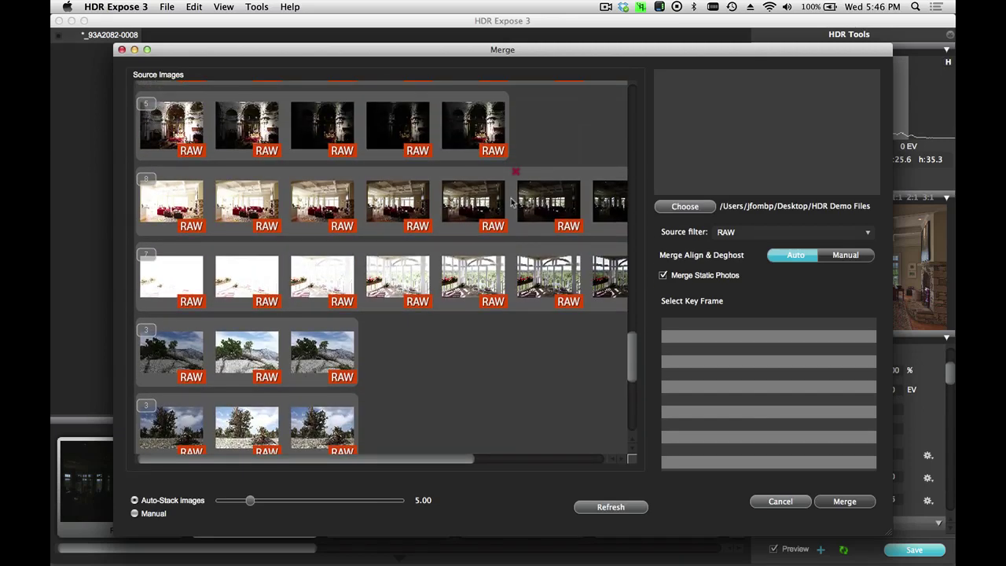
left_click(512, 203)
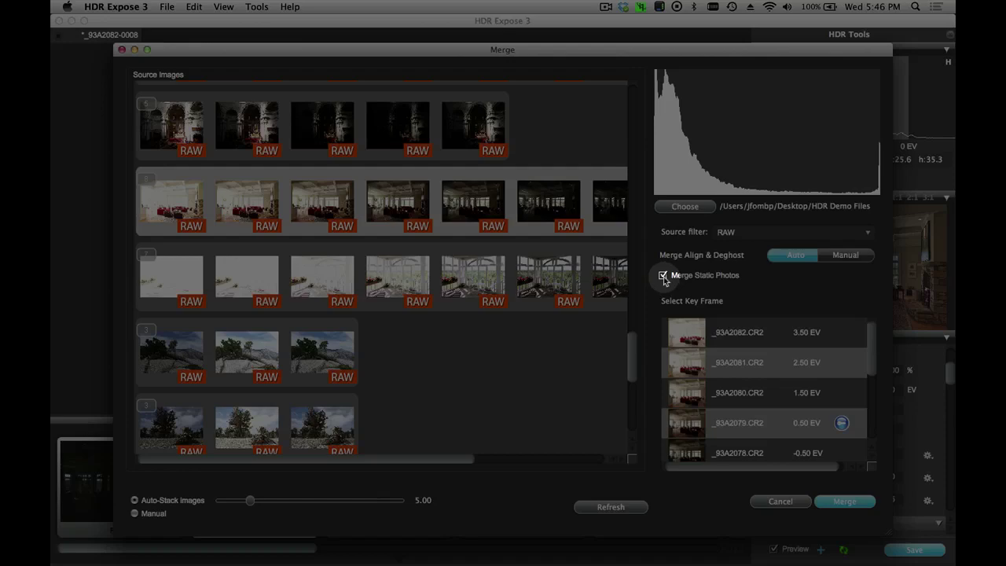
Turn off Merge Static Photos and merge the selected living-room stack with automatic alignment and deghosting
left_click(664, 276)
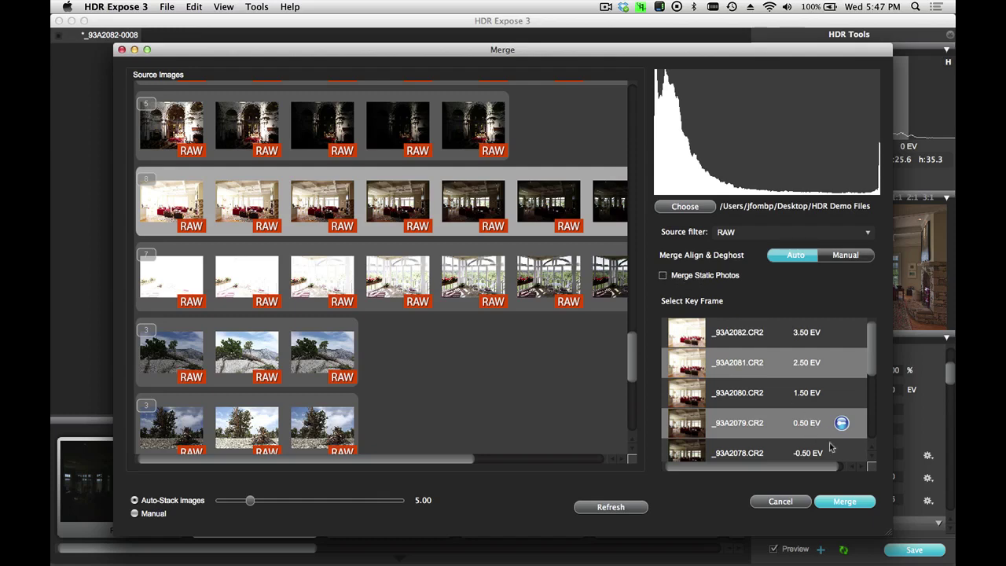
left_click(845, 502)
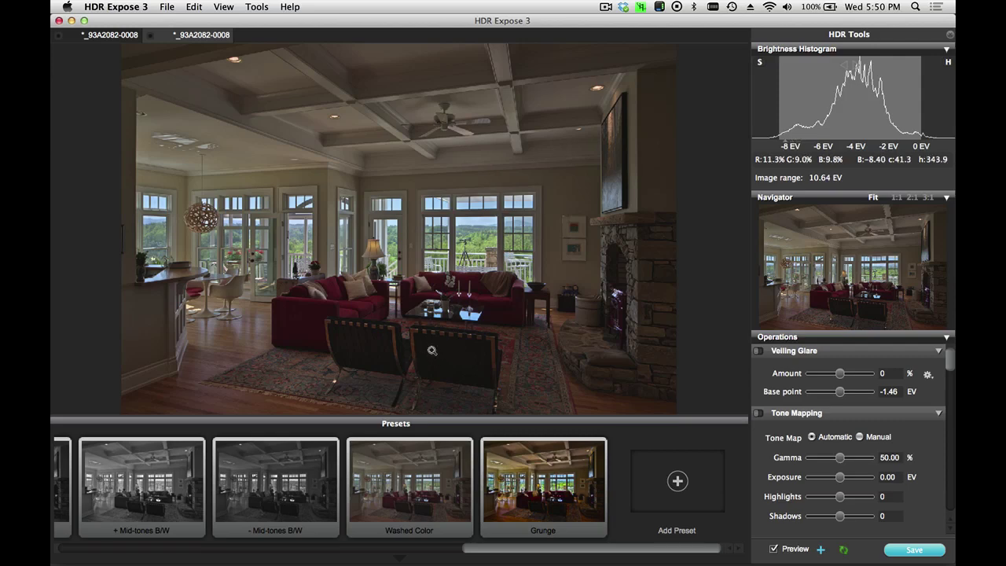
Compare the black chair back at 1:1 in the new and earlier living-room merges, with the histogram's viewing range shifted to the shadows
left_click(432, 351)
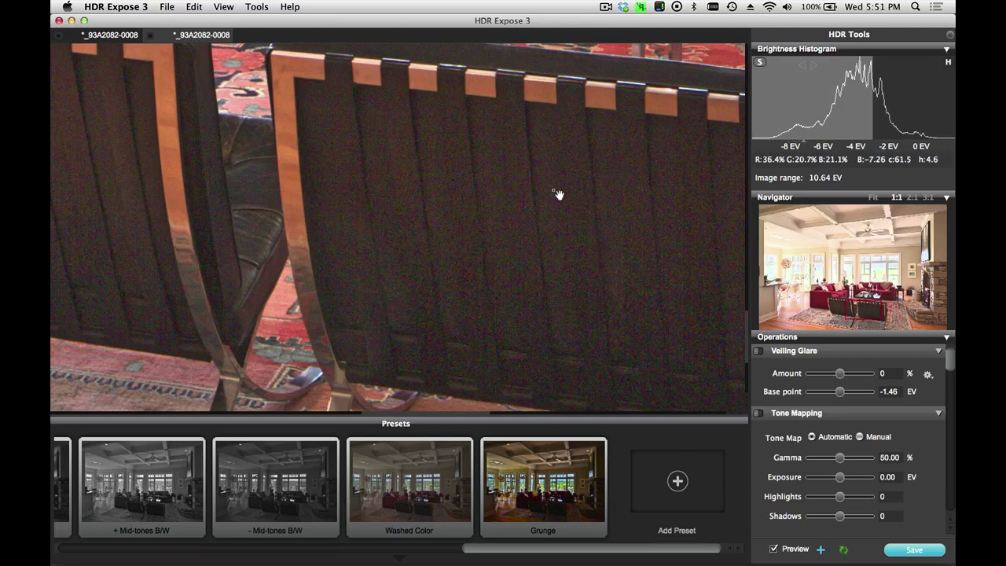
left_click(114, 36)
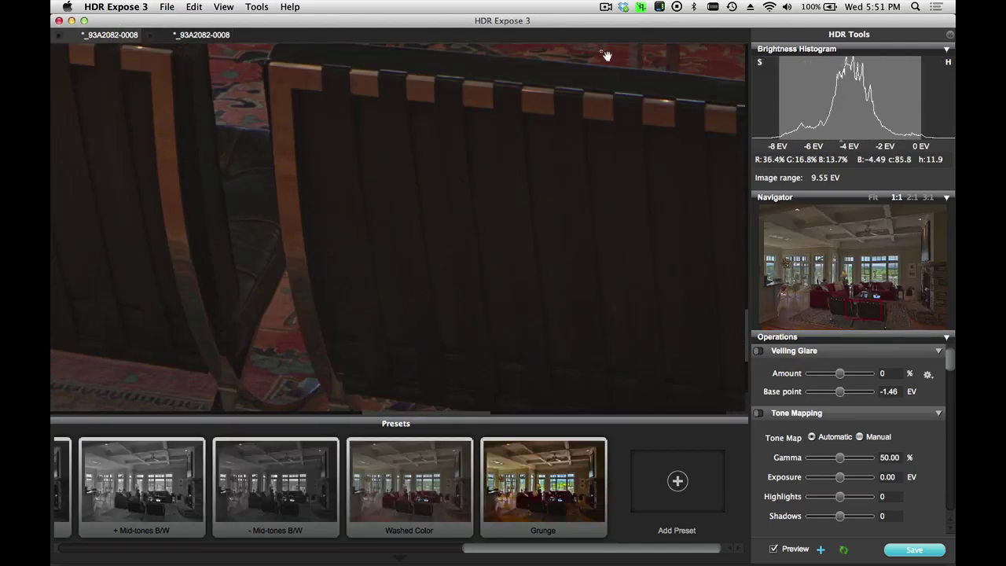
left_click_drag(873, 75, 823, 78)
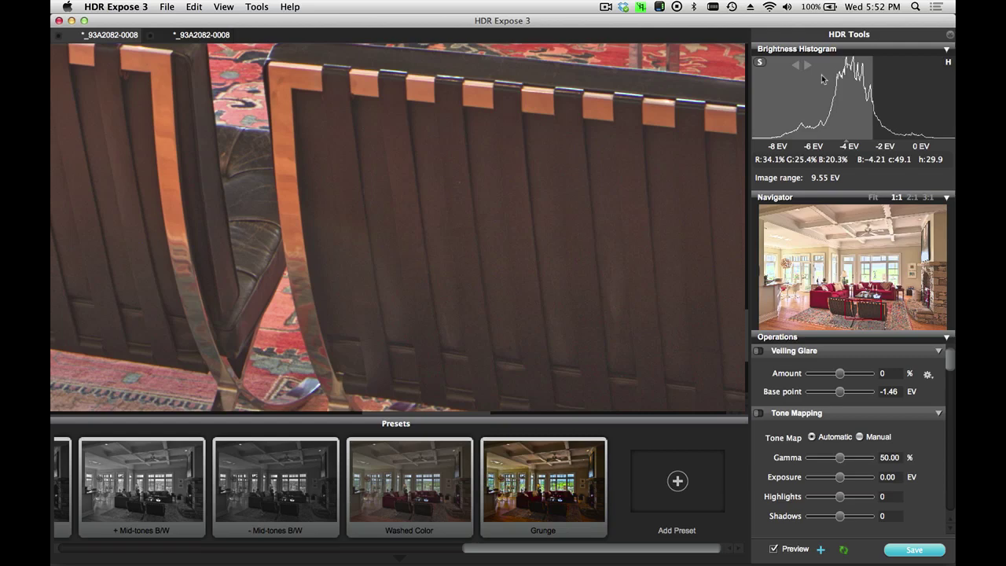
left_click(718, 99)
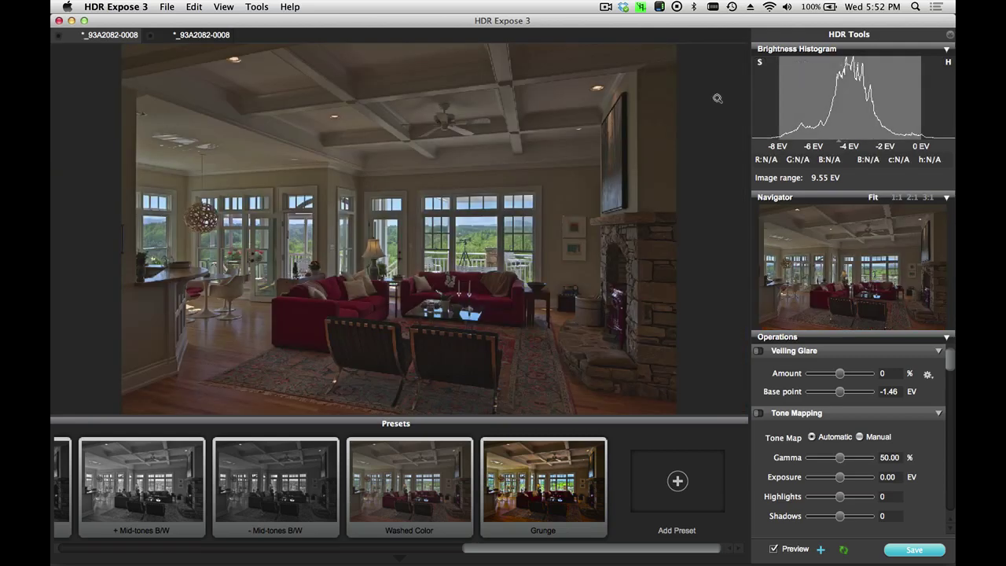